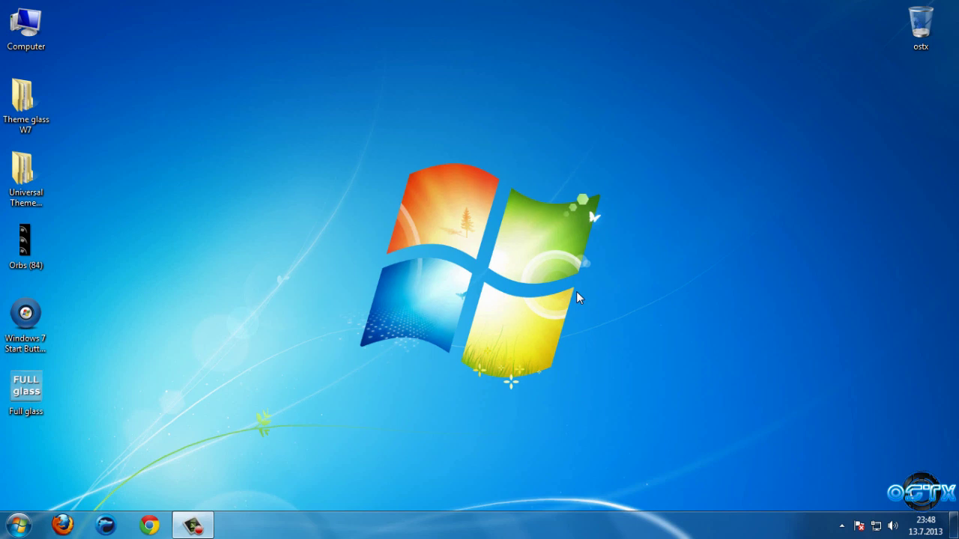
# Select the Universal Theme Patcher, Orbs (84), Start Button Changer and Full glass desktop icons in turn.
pyautogui.click(36, 188)
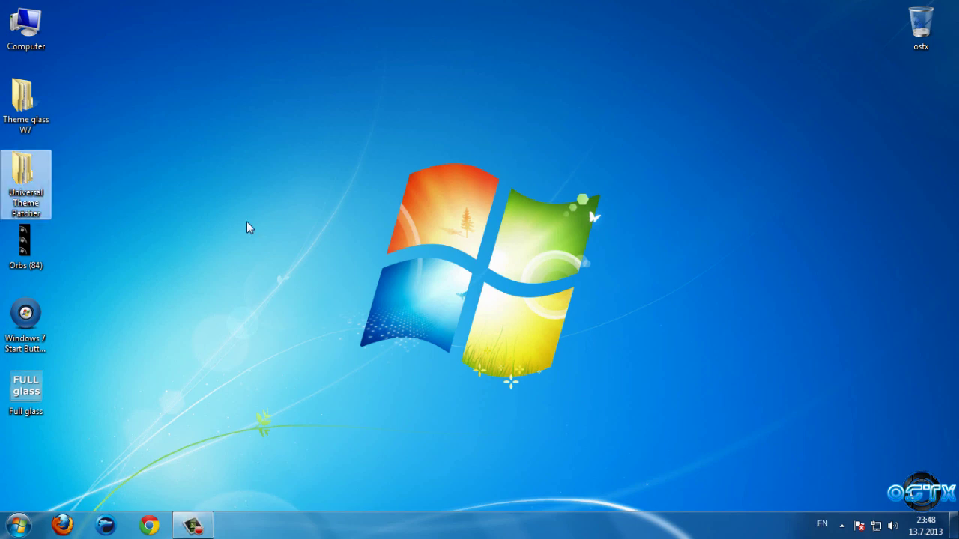
pyautogui.click(43, 264)
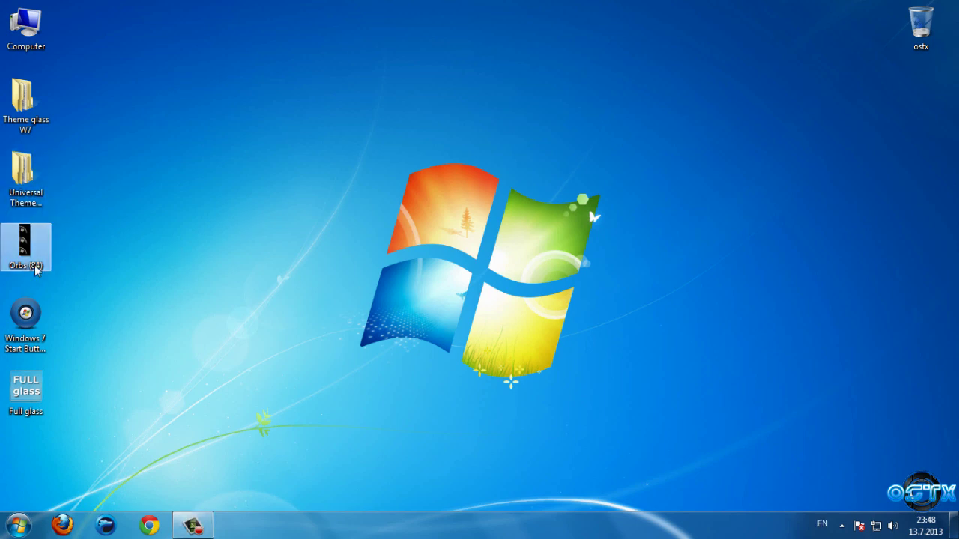
pyautogui.click(33, 304)
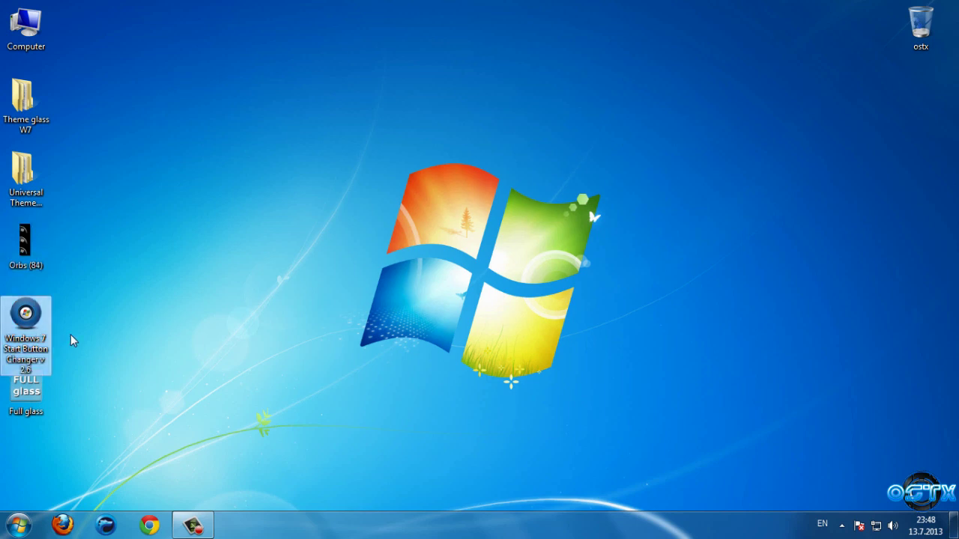
pyautogui.click(26, 388)
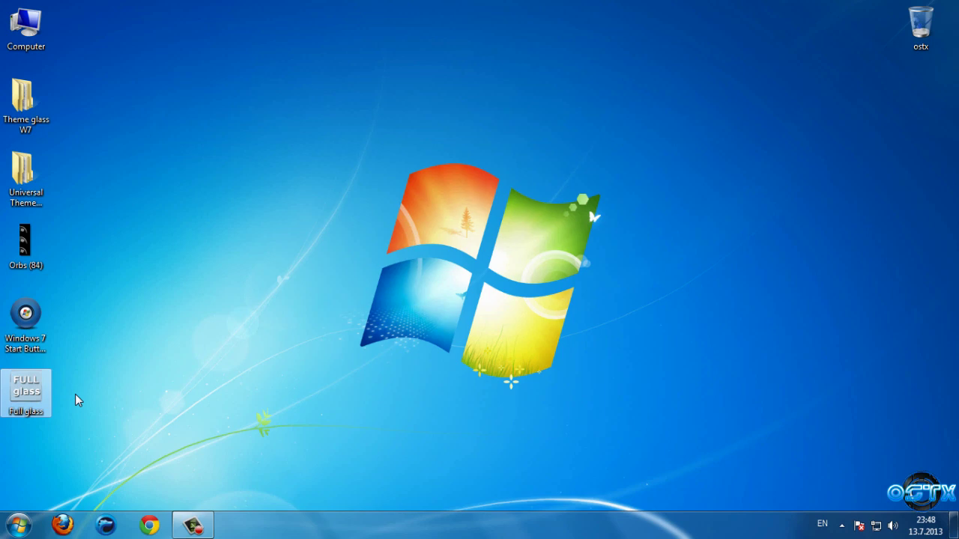
# Run UniversalThemePatcher-x86, confirm all three theme files are already patched, then close it and its folder.
pyautogui.doubleClick(26, 176)
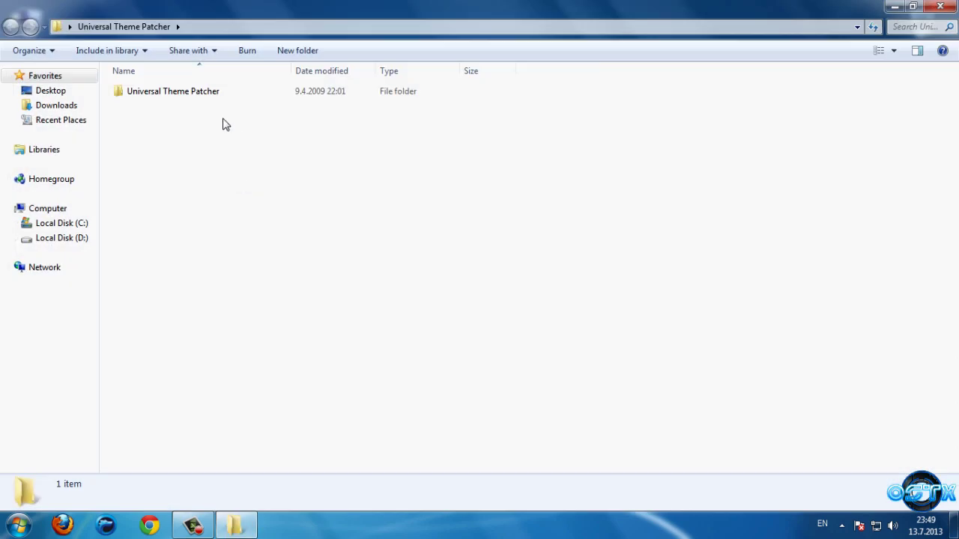
pyautogui.doubleClick(215, 93)
pyautogui.doubleClick(193, 154)
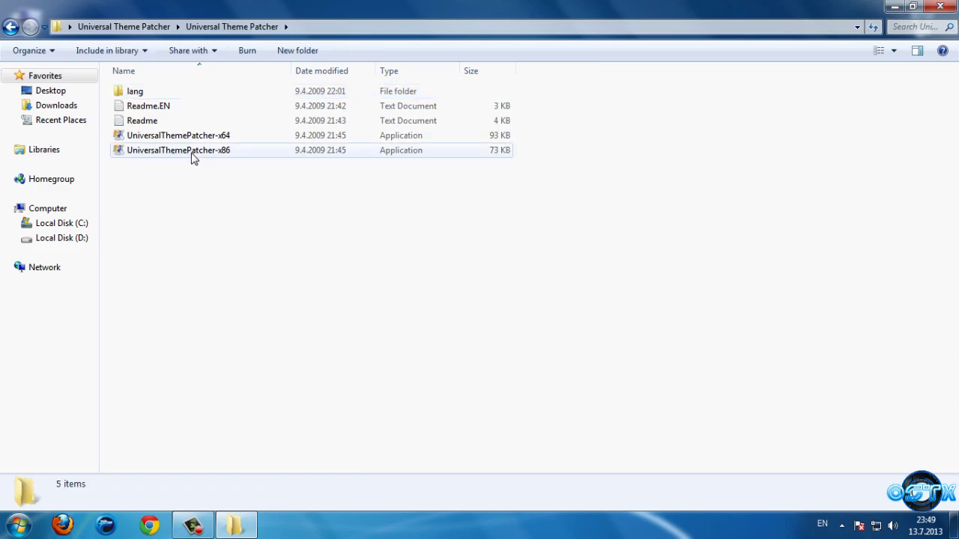
pyautogui.click(516, 274)
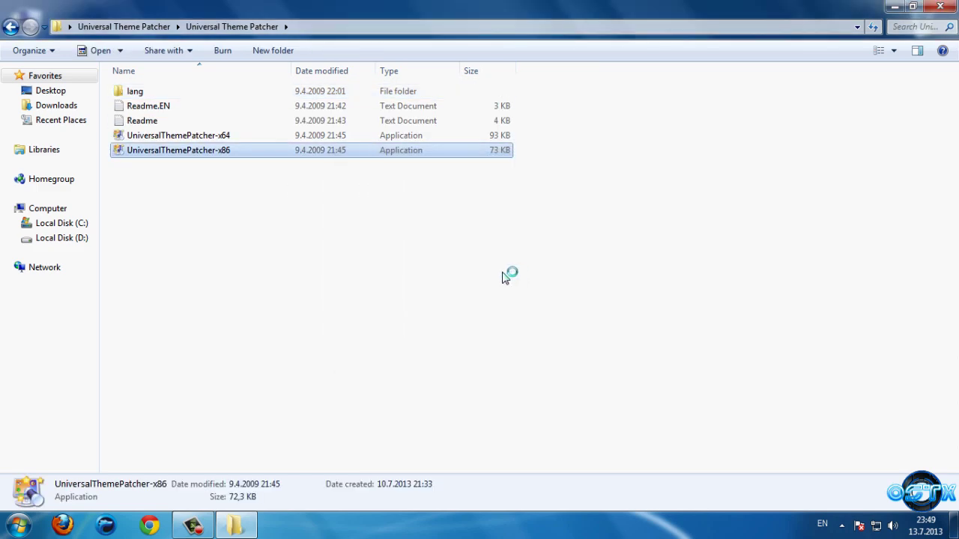
pyautogui.click(479, 303)
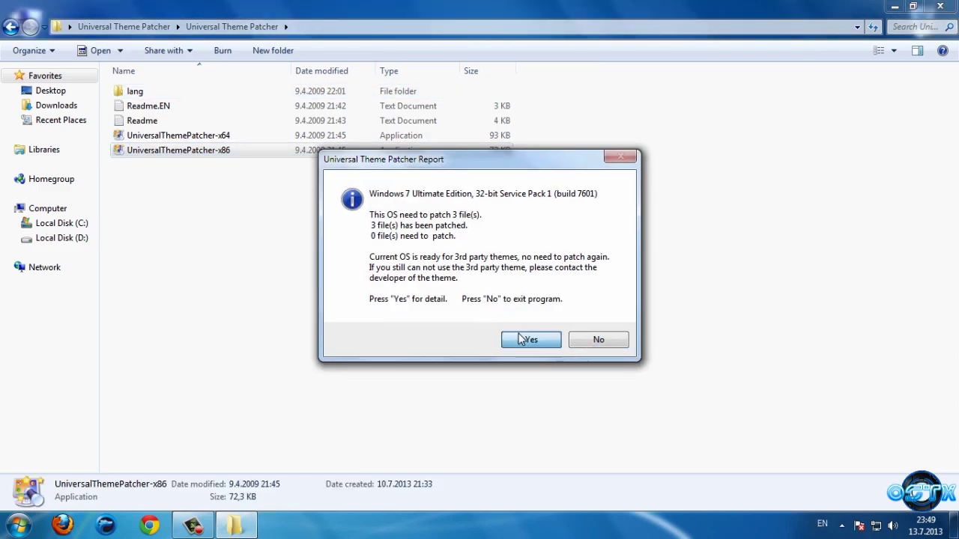
pyautogui.click(520, 339)
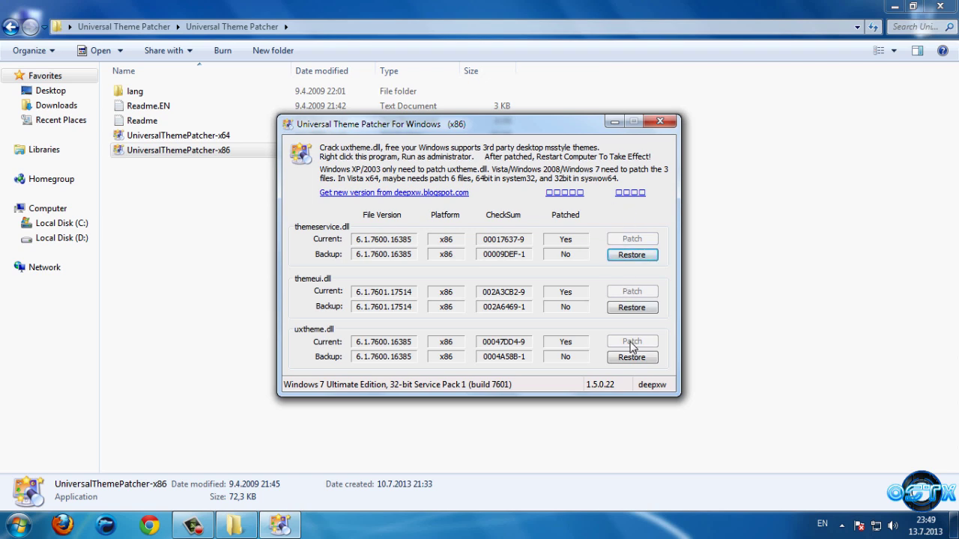
pyautogui.click(658, 122)
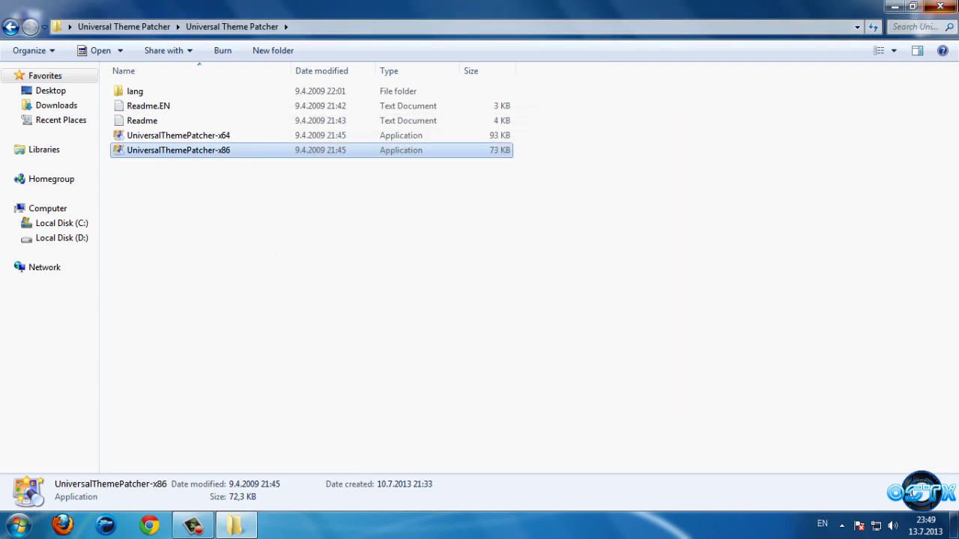
pyautogui.click(940, 6)
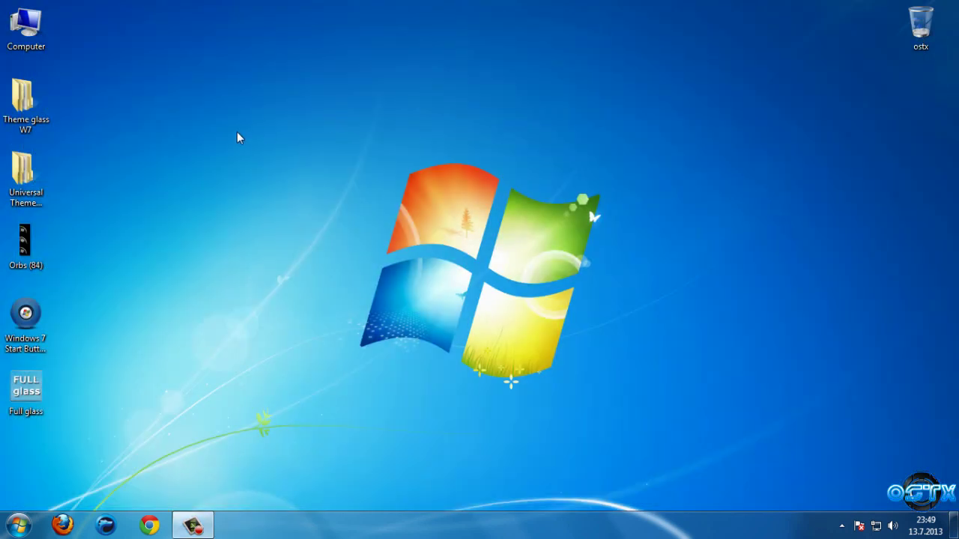
# Open Theme glass W7 > Thema glass W7 > gadgets and look over the 16 chameleon gadgets.
pyautogui.click(27, 122)
pyautogui.doubleClick(27, 123)
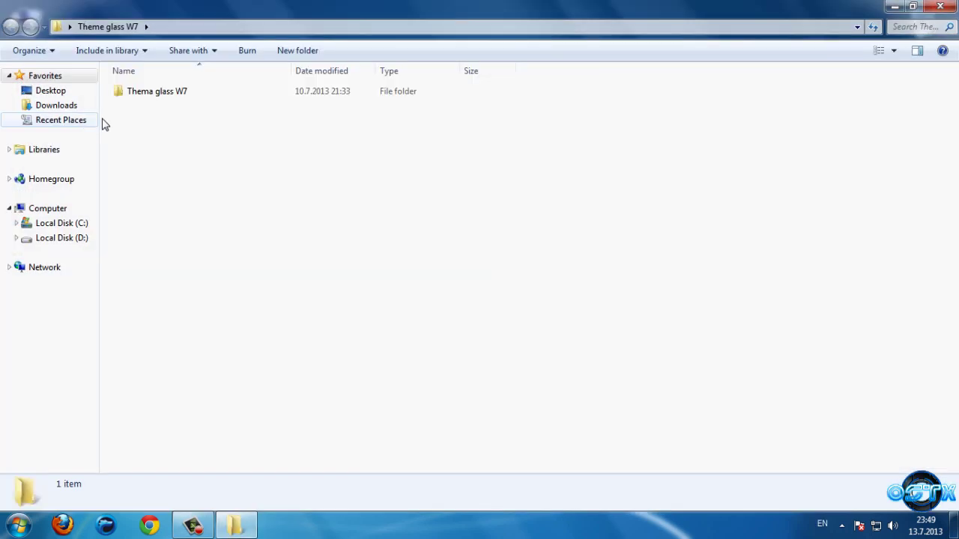
pyautogui.doubleClick(137, 94)
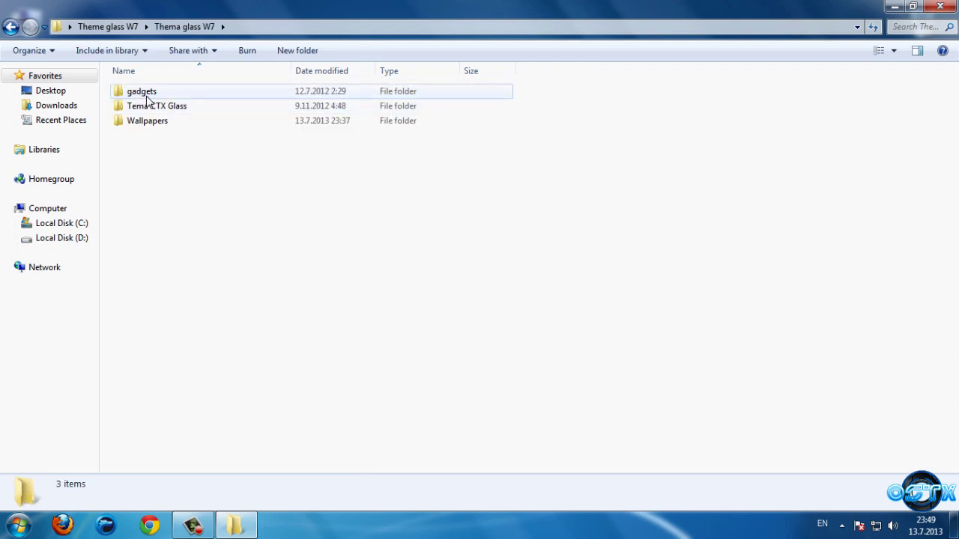
pyautogui.doubleClick(135, 92)
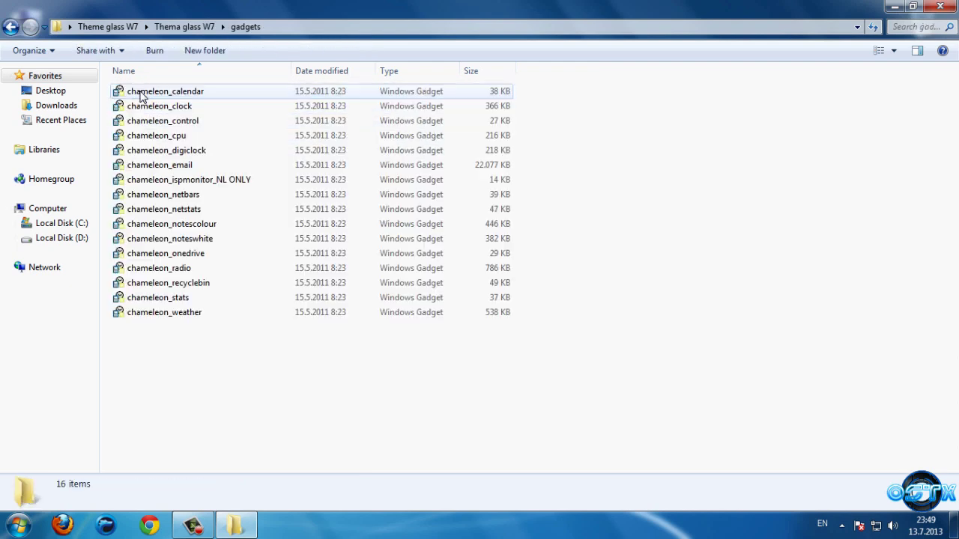
pyautogui.moveTo(228, 334); pyautogui.dragTo(140, 93)
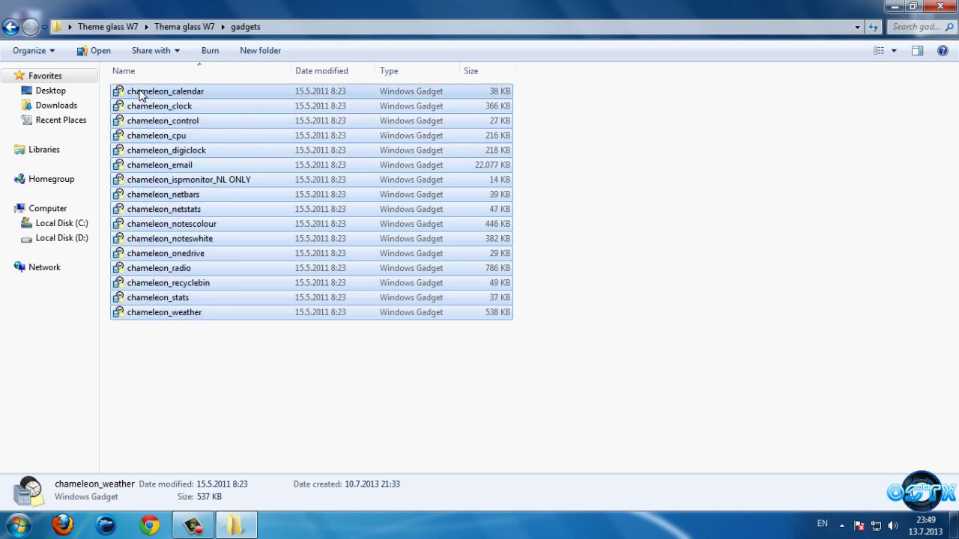
pyautogui.click(229, 372)
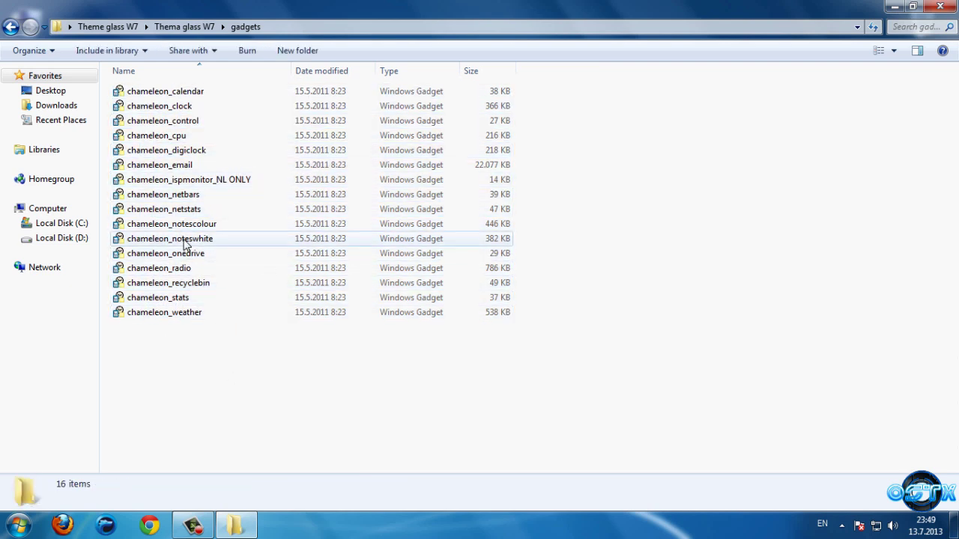
# Look inside Tema CTX Glass, then open the Wallpapers folder with its three JPG images.
pyautogui.press('BackSpace')
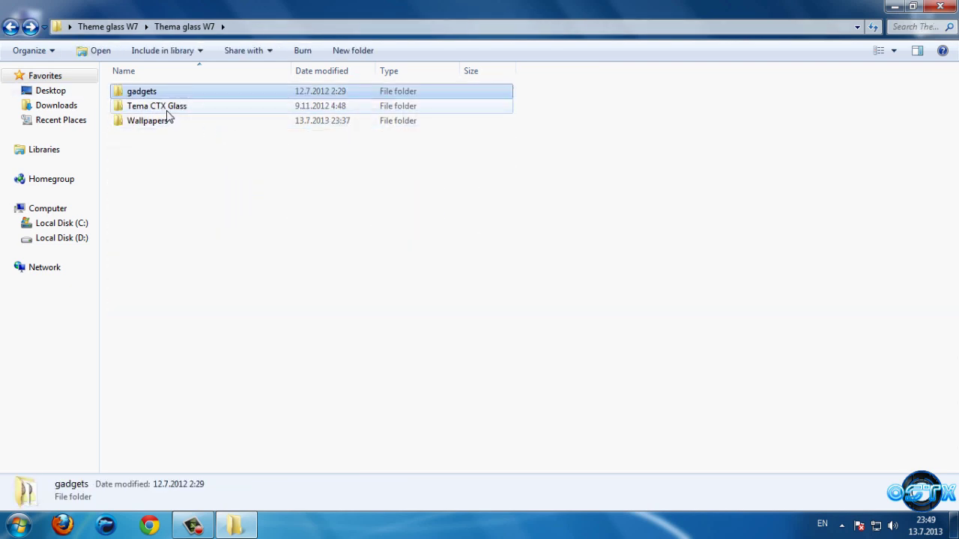
pyautogui.doubleClick(167, 109)
pyautogui.press('BackSpace')
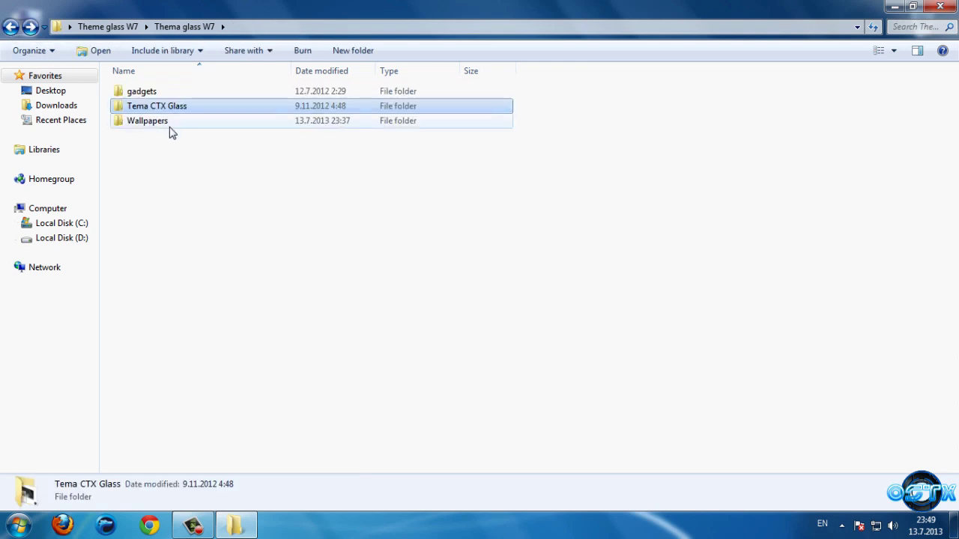
pyautogui.doubleClick(158, 122)
pyautogui.moveTo(385, 160); pyautogui.dragTo(351, 197)
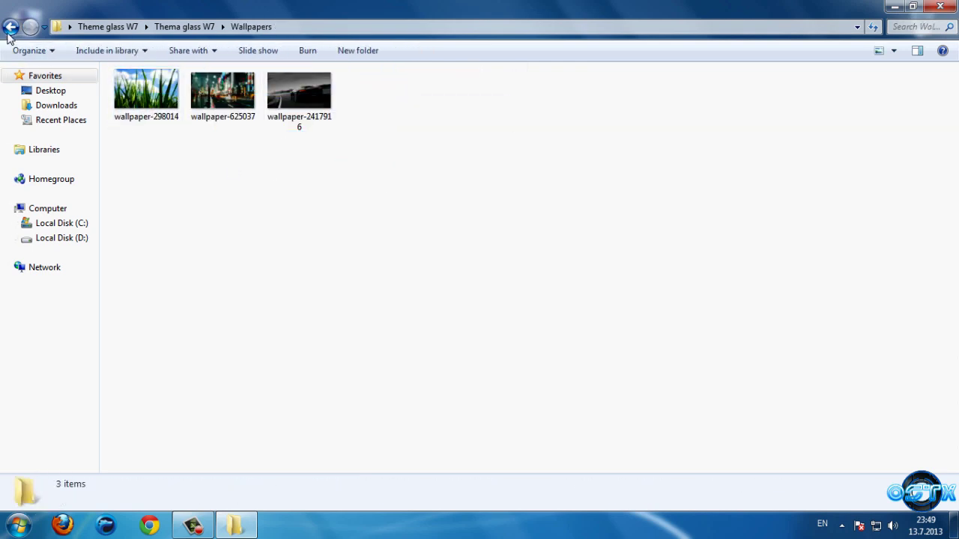
# Copy both CTX Dark items from the Tema CTX Glass folder.
pyautogui.click(11, 27)
pyautogui.doubleClick(163, 110)
pyautogui.moveTo(189, 125); pyautogui.dragTo(129, 96)
pyautogui.rightClick(129, 96)
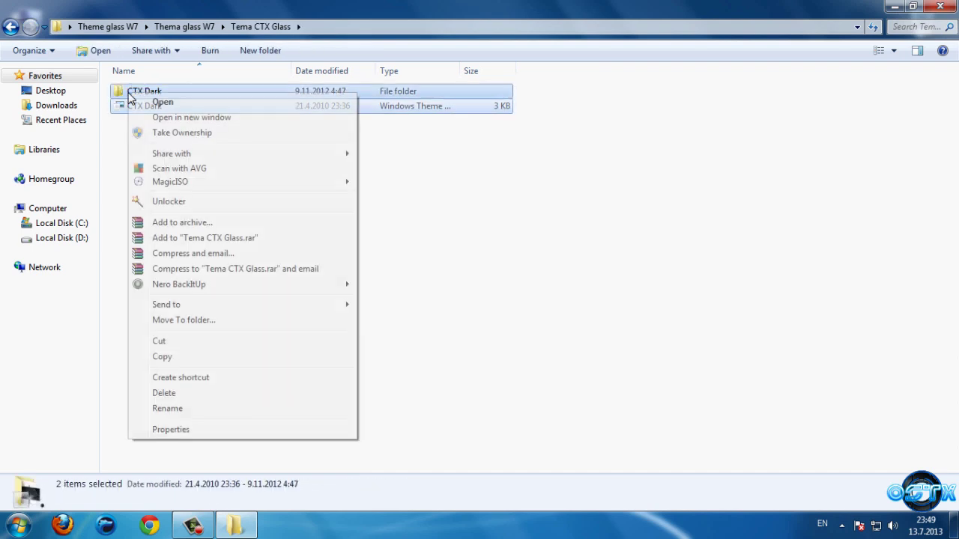
pyautogui.click(150, 357)
pyautogui.moveTo(222, 187); pyautogui.dragTo(152, 132)
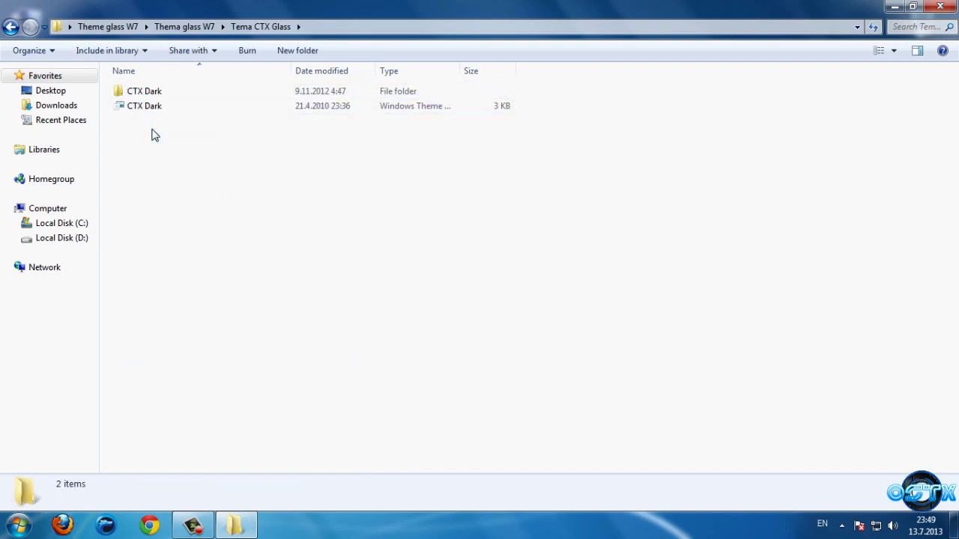
pyautogui.click(940, 7)
# Paste the CTX Dark items into C:\Windows\Resources\Themes, merging and replacing the existing copies.
pyautogui.doubleClick(22, 22)
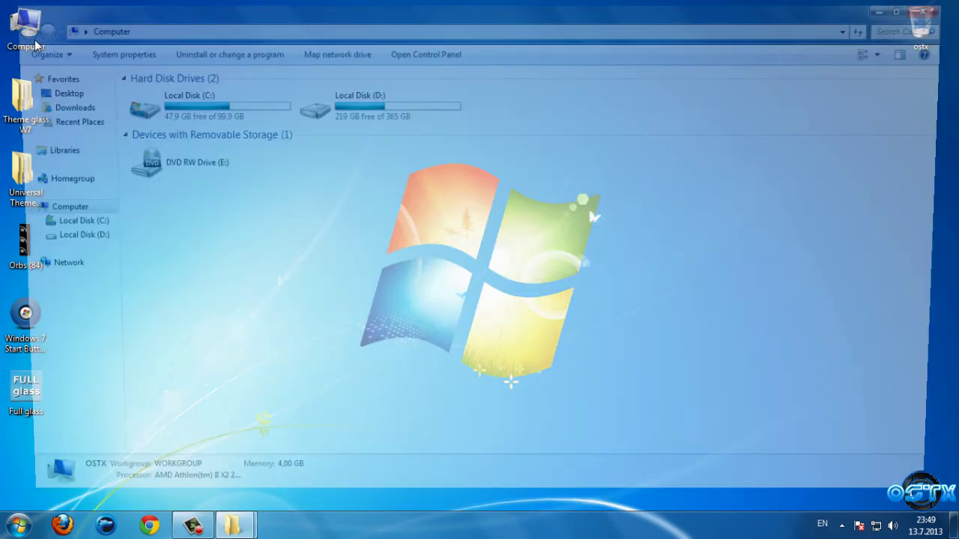
pyautogui.doubleClick(217, 111)
pyautogui.doubleClick(141, 164)
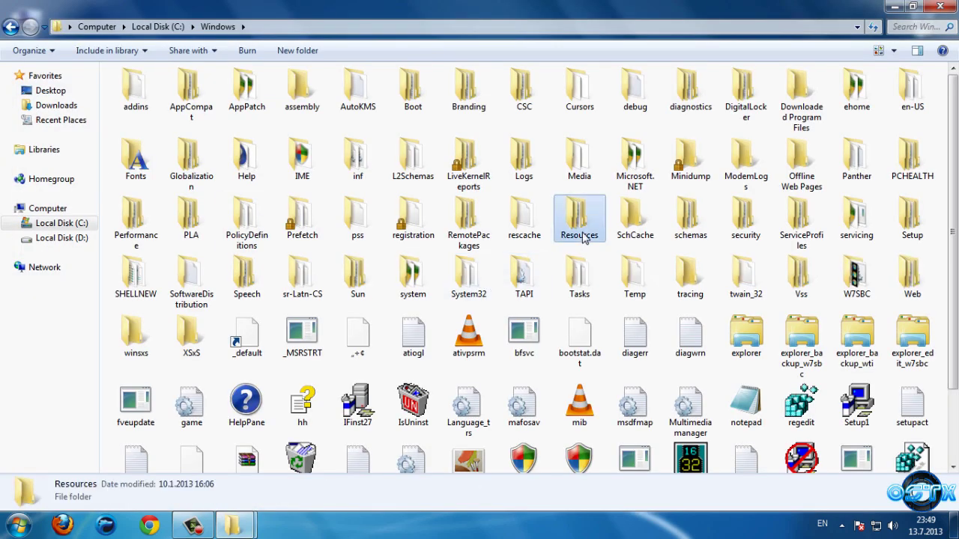
pyautogui.doubleClick(580, 225)
pyautogui.doubleClick(139, 136)
pyautogui.rightClick(684, 180)
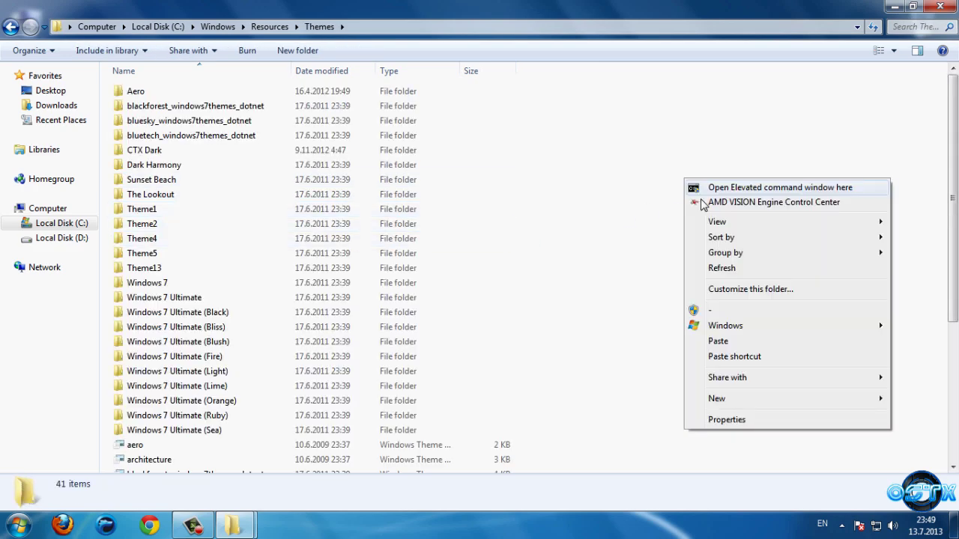
pyautogui.click(720, 342)
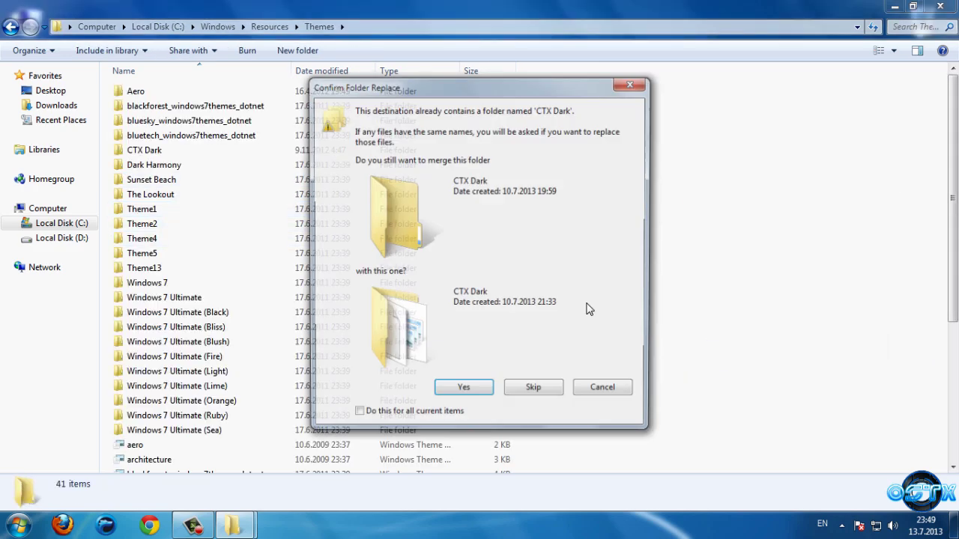
pyautogui.click(464, 397)
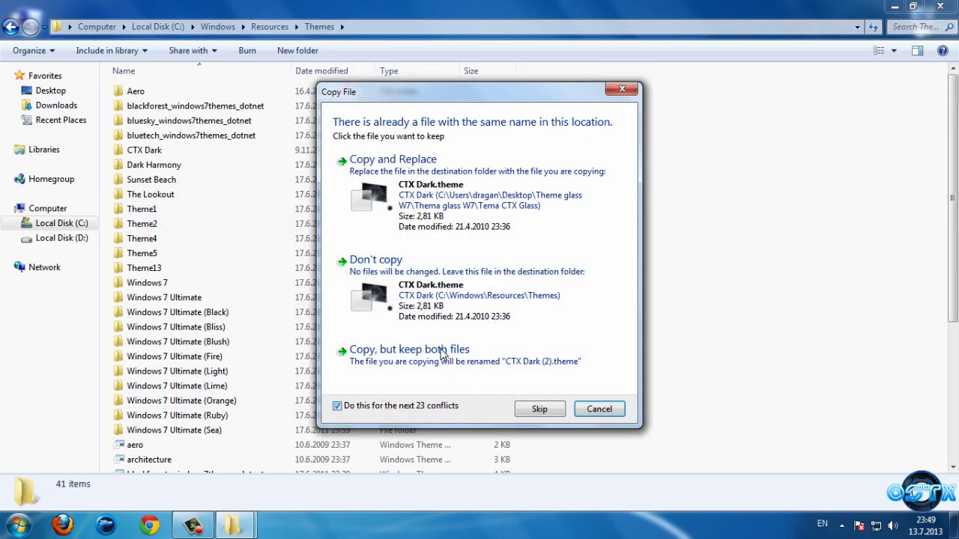
pyautogui.click(529, 197)
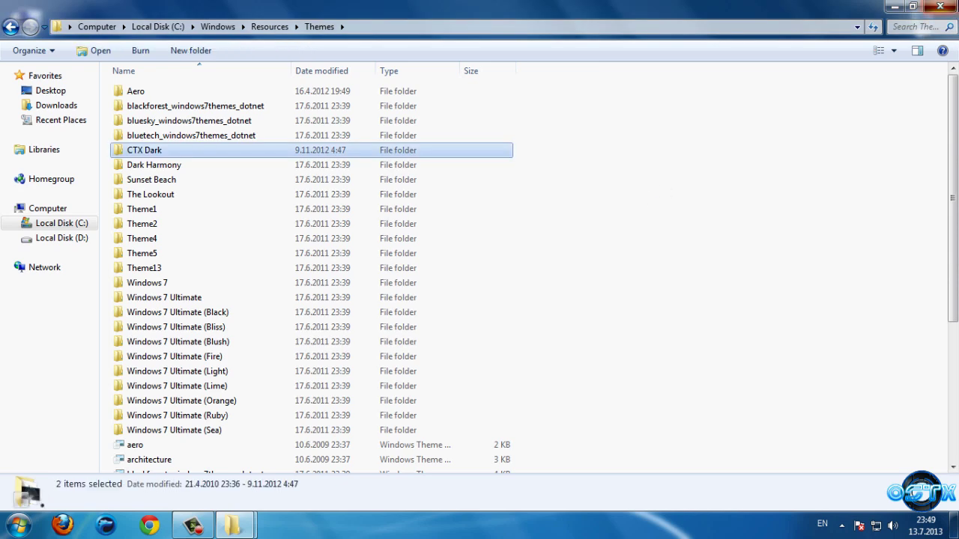
pyautogui.press('super+d')
pyautogui.rightClick(460, 176)
# Apply the CTX Dark theme in Personalization and briefly check the Desktop Background settings.
pyautogui.click(475, 405)
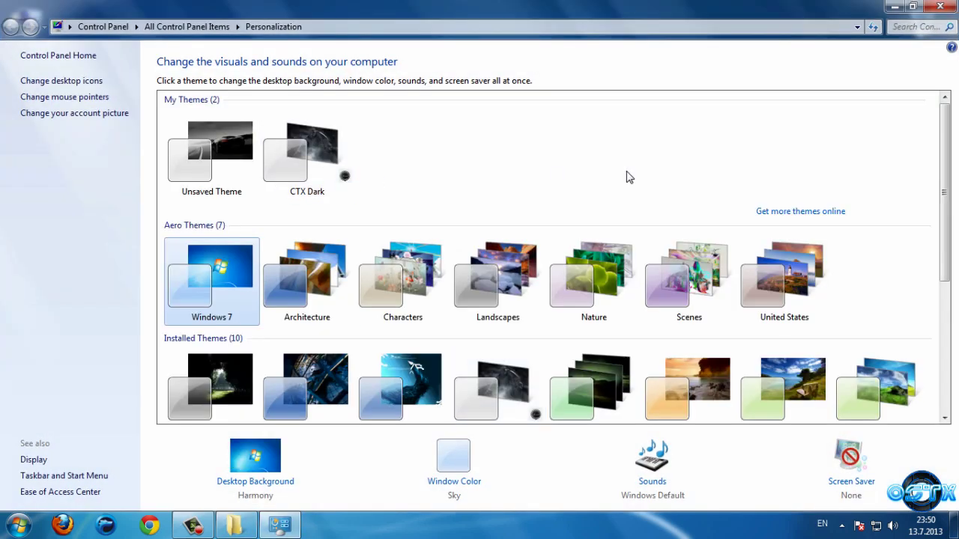
pyautogui.scroll(-5, 923, 308)
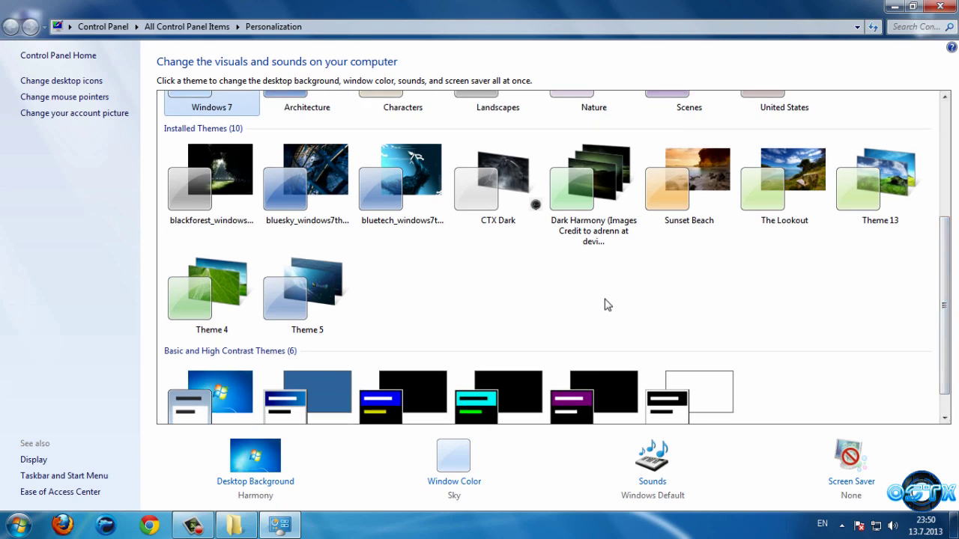
pyautogui.click(506, 200)
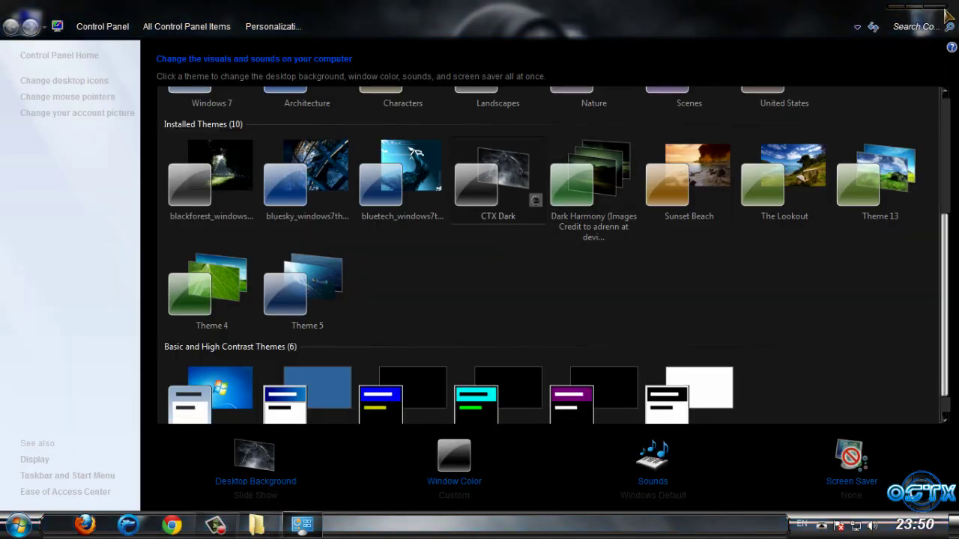
pyautogui.click(947, 14)
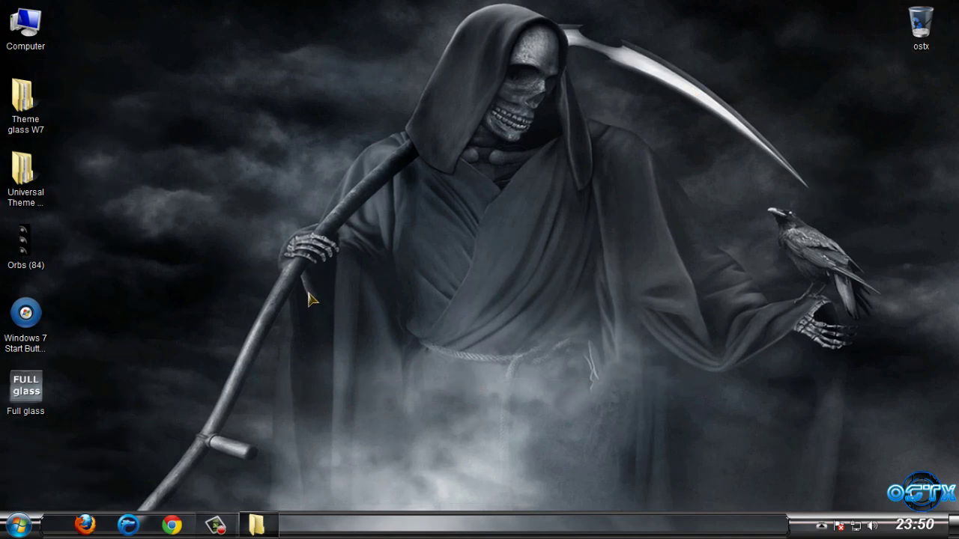
pyautogui.rightClick(460, 435)
pyautogui.click(496, 422)
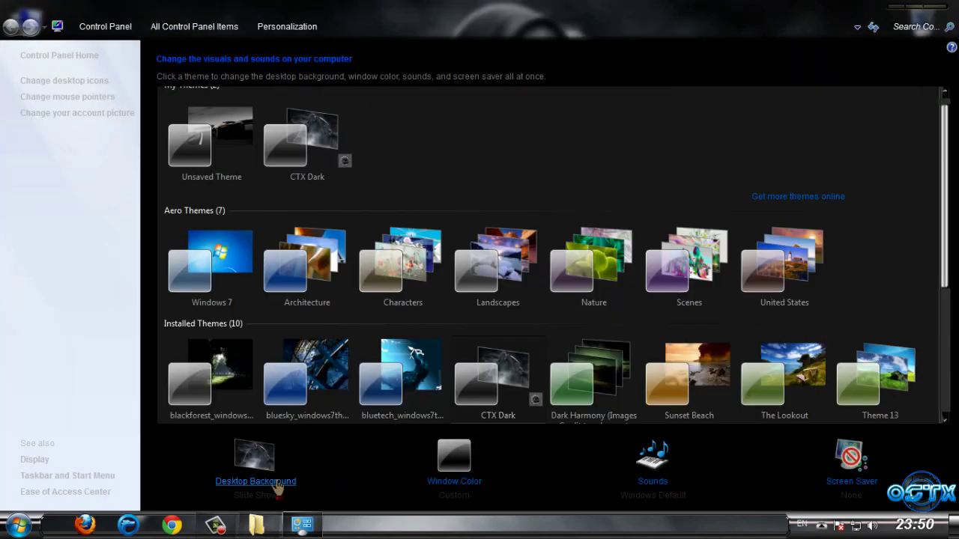
pyautogui.click(270, 482)
pyautogui.hotkey('alt', 'F4')
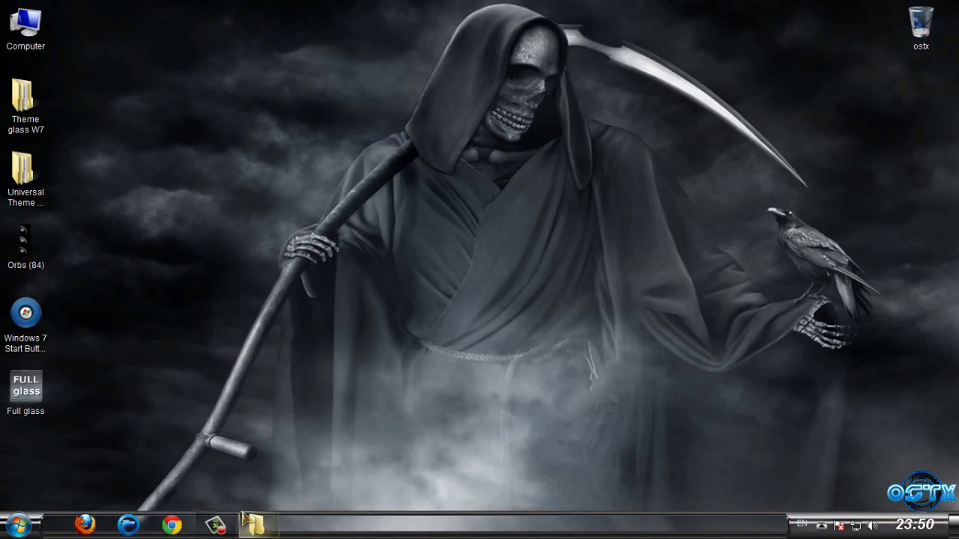
# Preview the black car image wallpaper-2417916 in Paint, then set it as the desktop background.
pyautogui.click(256, 524)
pyautogui.click(9, 28)
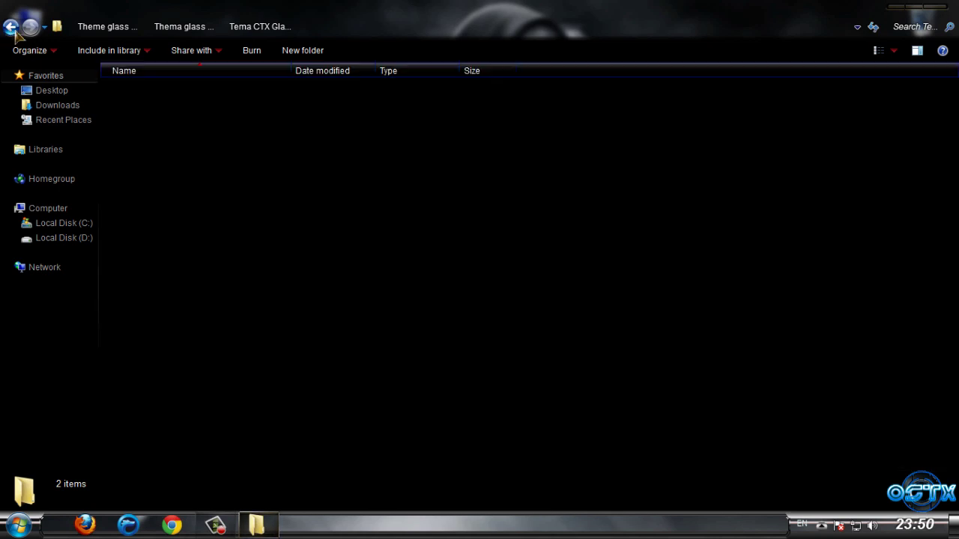
pyautogui.doubleClick(231, 120)
pyautogui.click(285, 94)
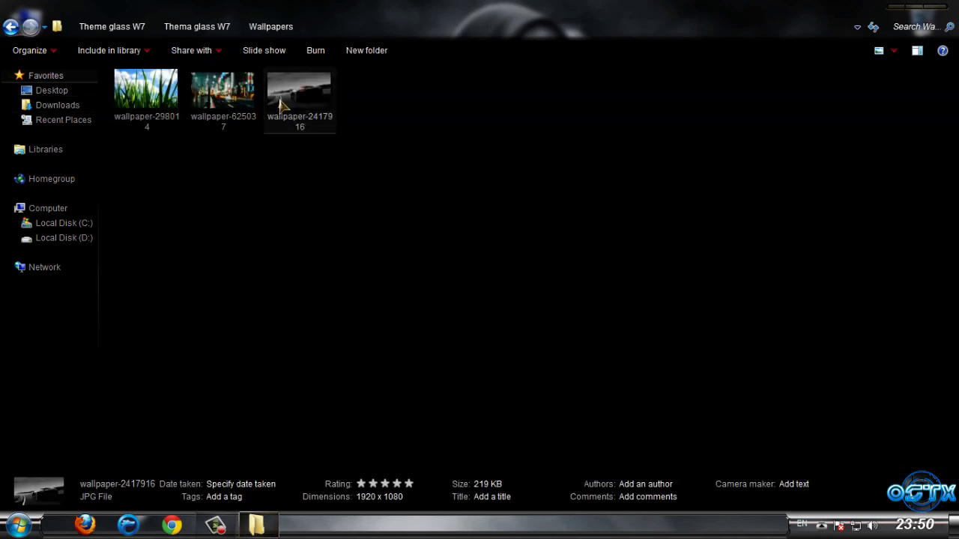
pyautogui.rightClick(280, 94)
pyautogui.click(309, 97)
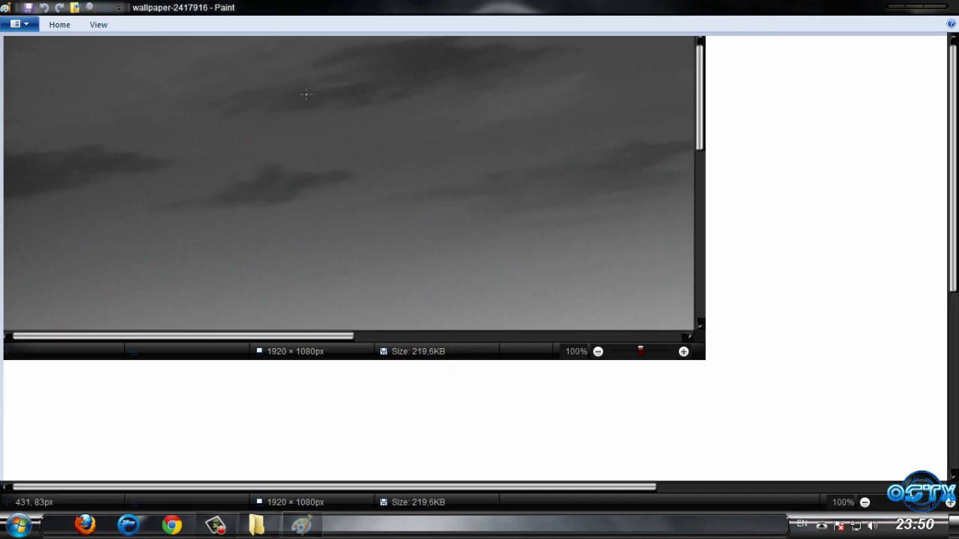
pyautogui.hotkey('alt', 'F4')
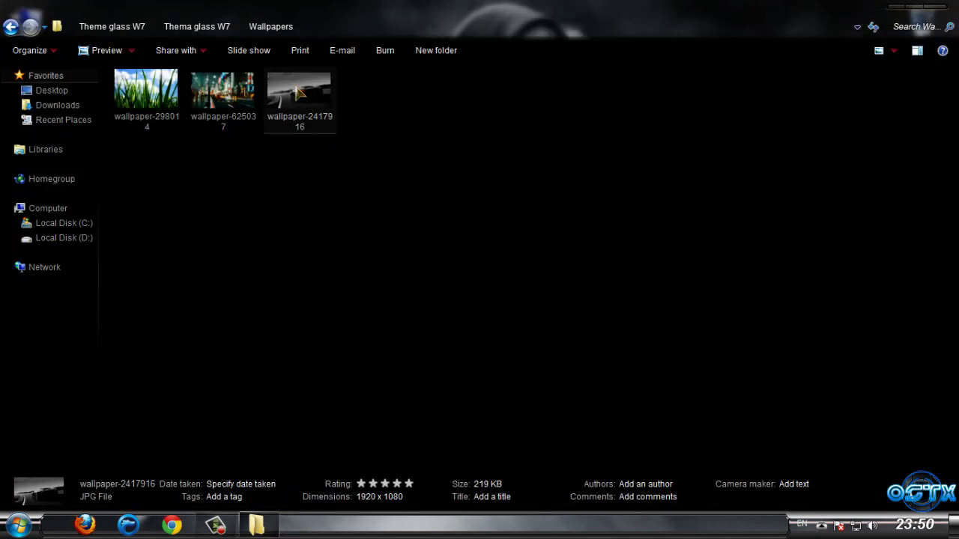
pyautogui.rightClick(299, 94)
pyautogui.click(343, 85)
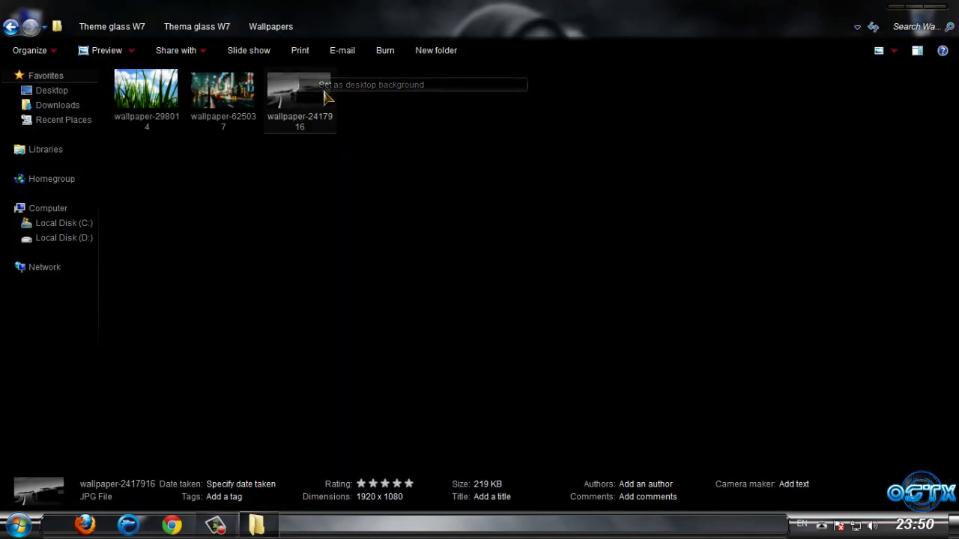
pyautogui.click(939, 8)
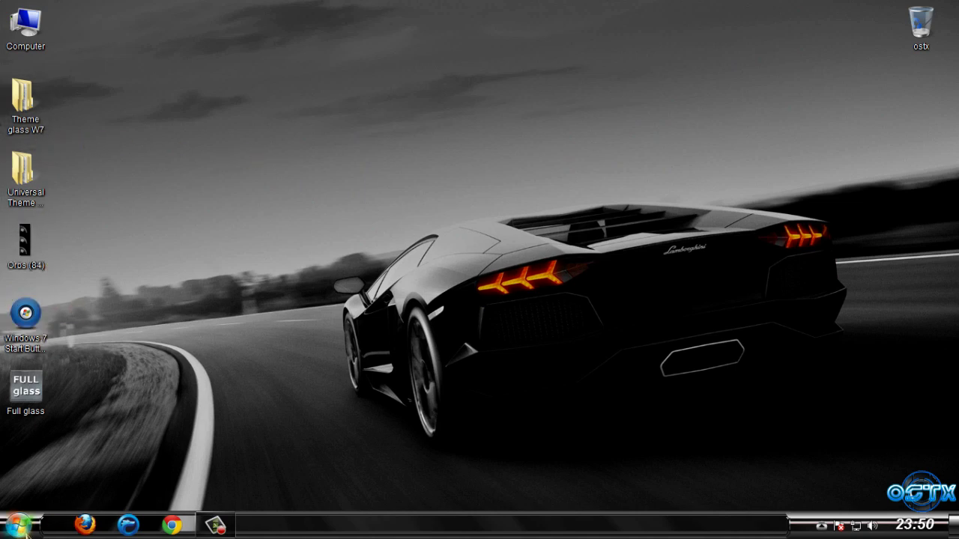
# In Start Button Changer, choose Orbs (84).bmp as the new Start orb image.
pyautogui.click(41, 334)
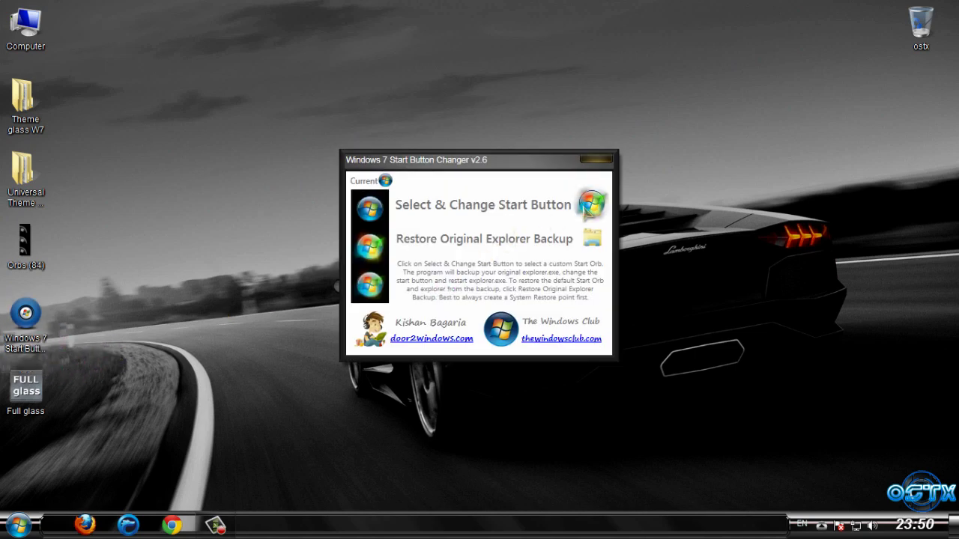
pyautogui.click(589, 206)
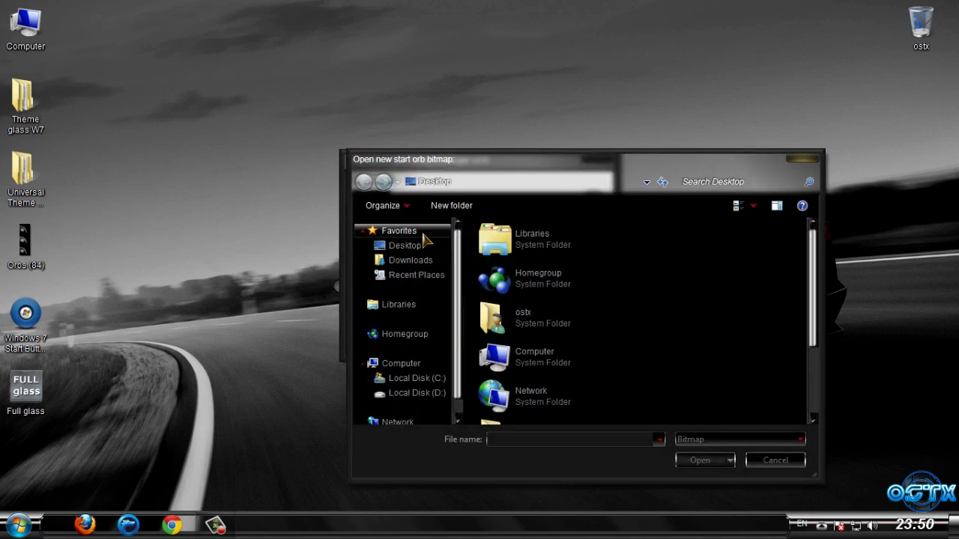
pyautogui.scroll(-3, 814, 282)
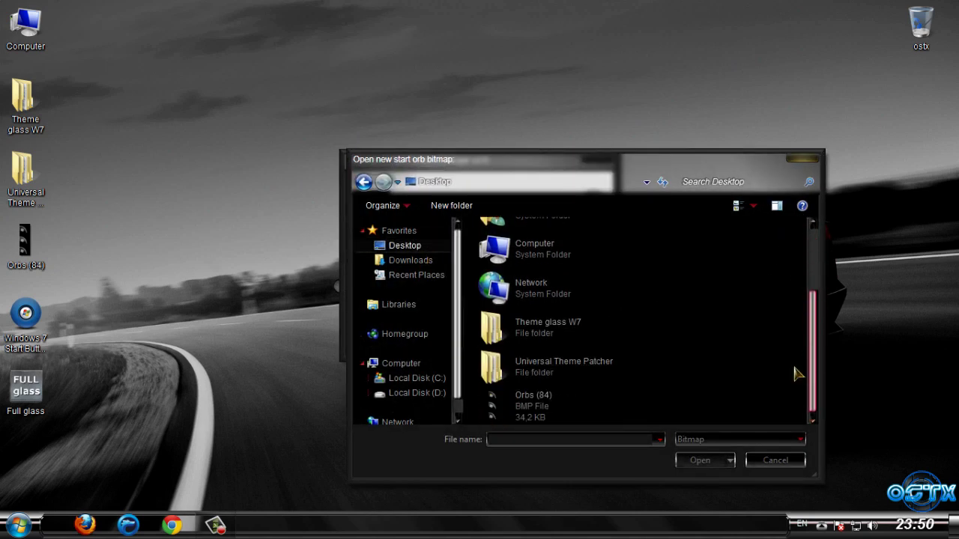
pyautogui.click(558, 418)
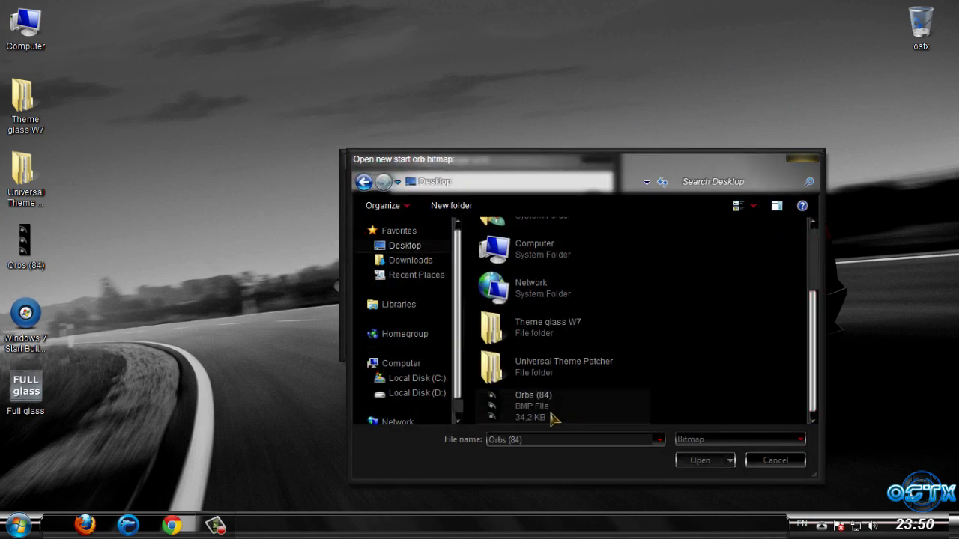
pyautogui.click(699, 460)
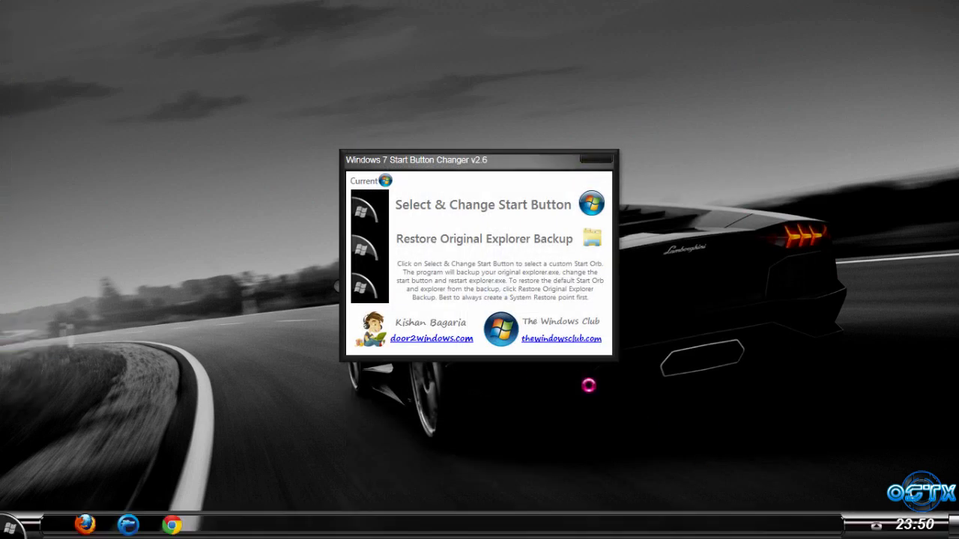
# Check the orb in the Start menu, close the changer, and refresh the desktop.
pyautogui.click(12, 526)
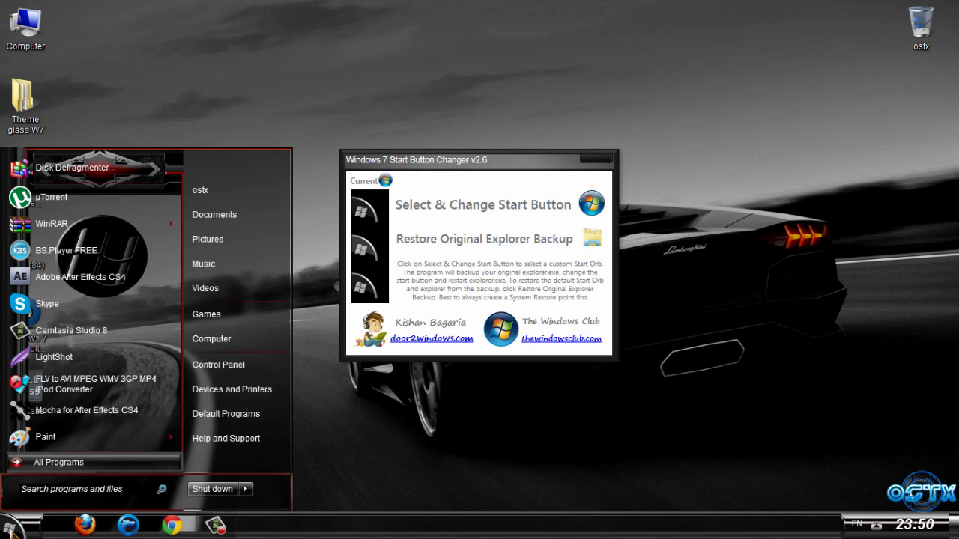
pyautogui.click(12, 526)
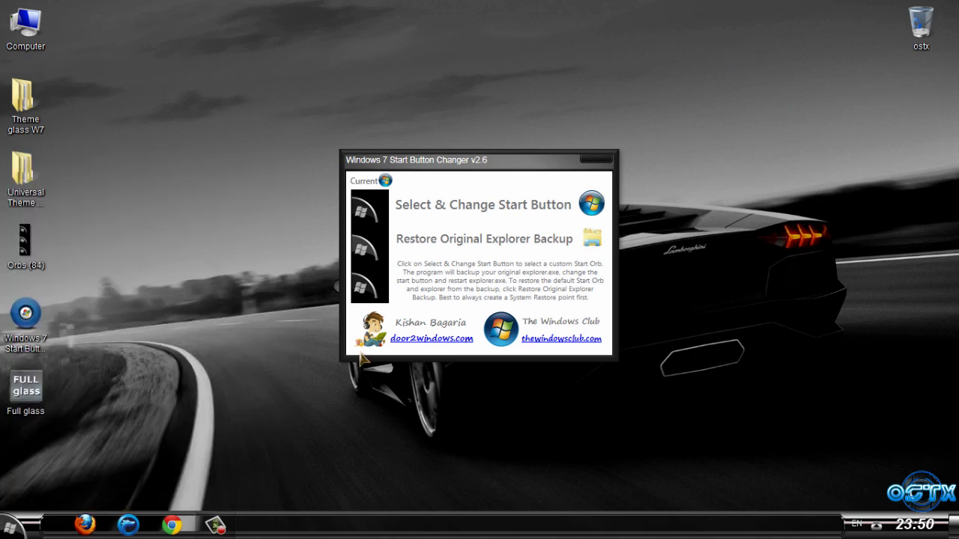
pyautogui.click(597, 161)
pyautogui.rightClick(199, 165)
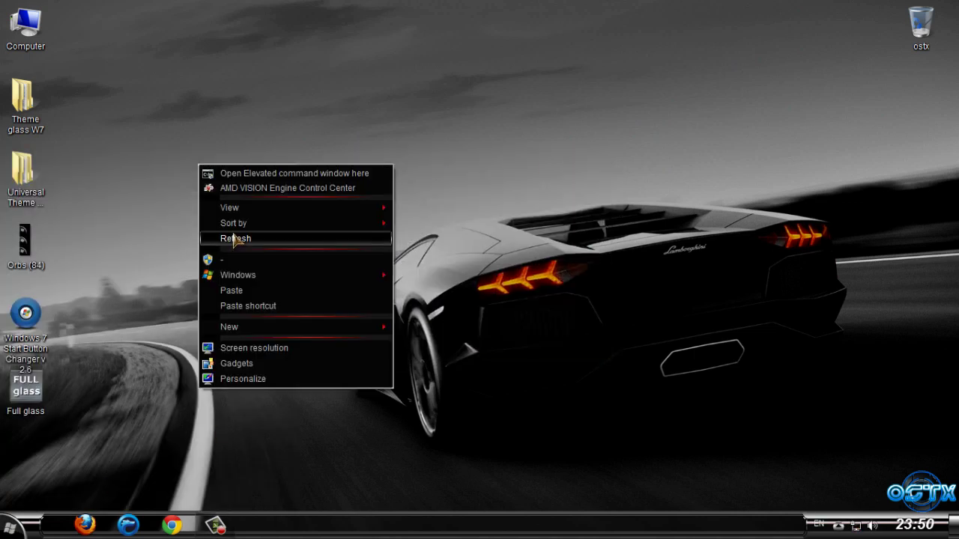
pyautogui.click(235, 238)
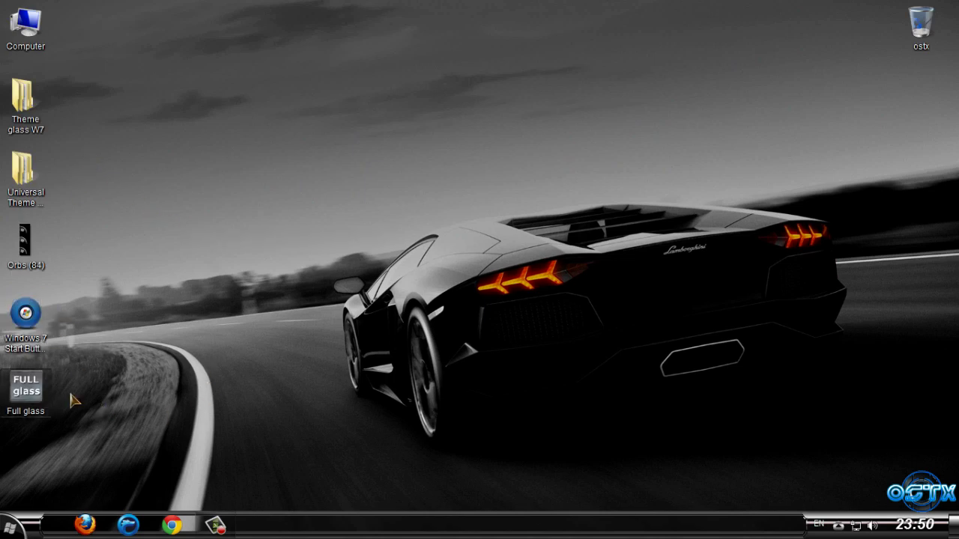
# Run Full glass past the security warning and check transparency in a Computer window.
pyautogui.doubleClick(45, 395)
pyautogui.click(511, 277)
pyautogui.click(838, 524)
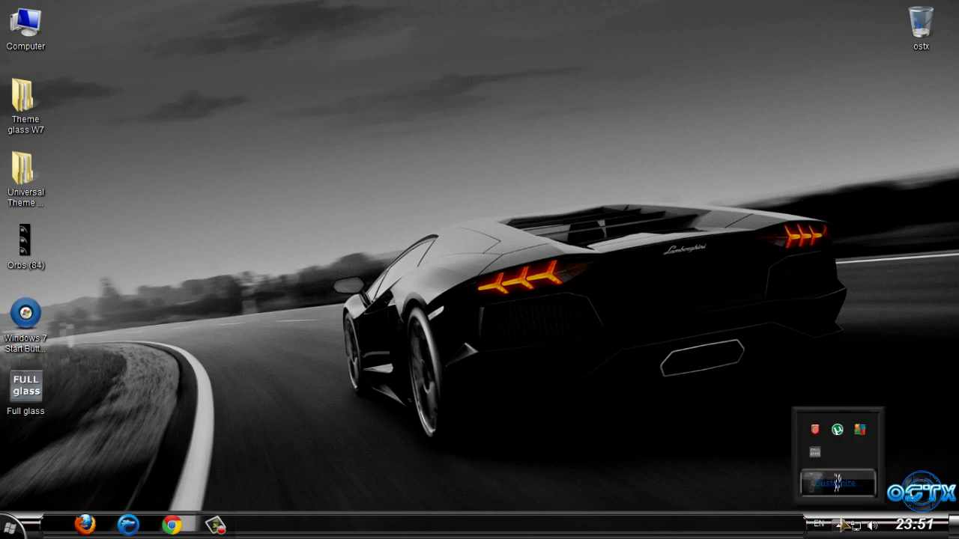
pyautogui.doubleClick(26, 30)
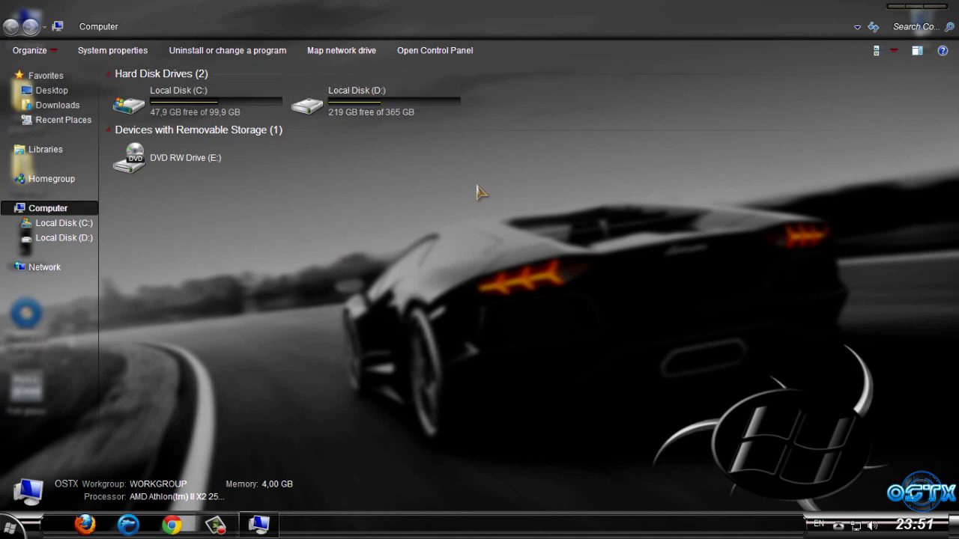
pyautogui.click(944, 9)
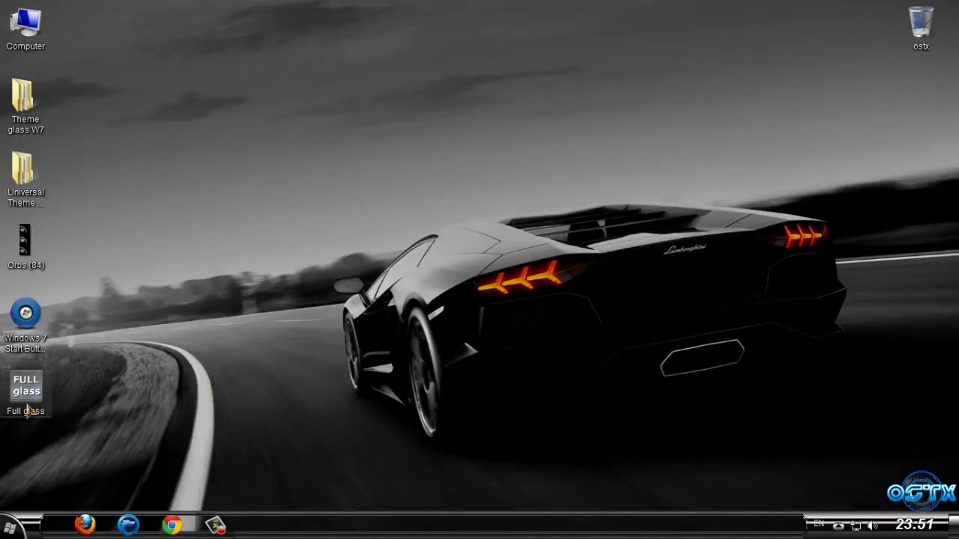
pyautogui.click(12, 528)
pyautogui.click(67, 464)
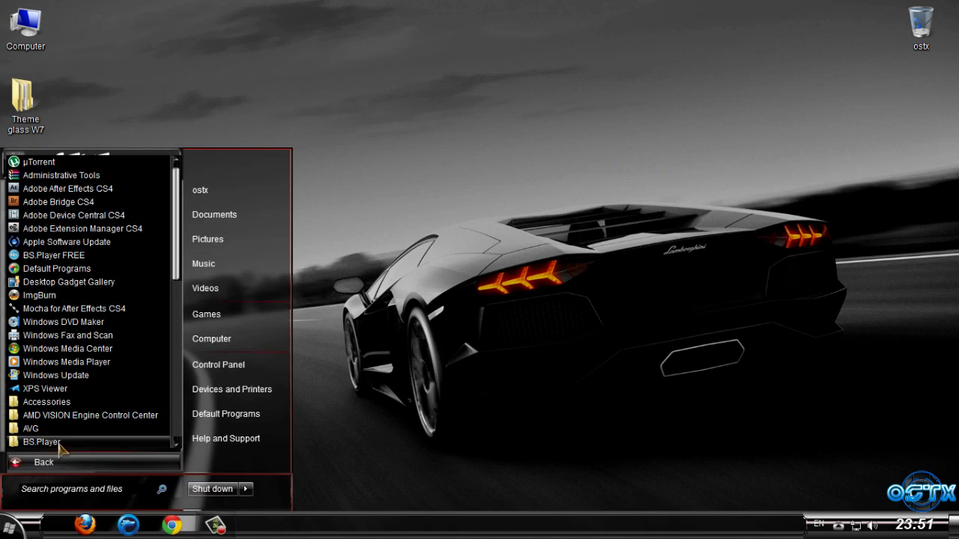
pyautogui.click(64, 442)
pyautogui.scroll(-5, 82, 442)
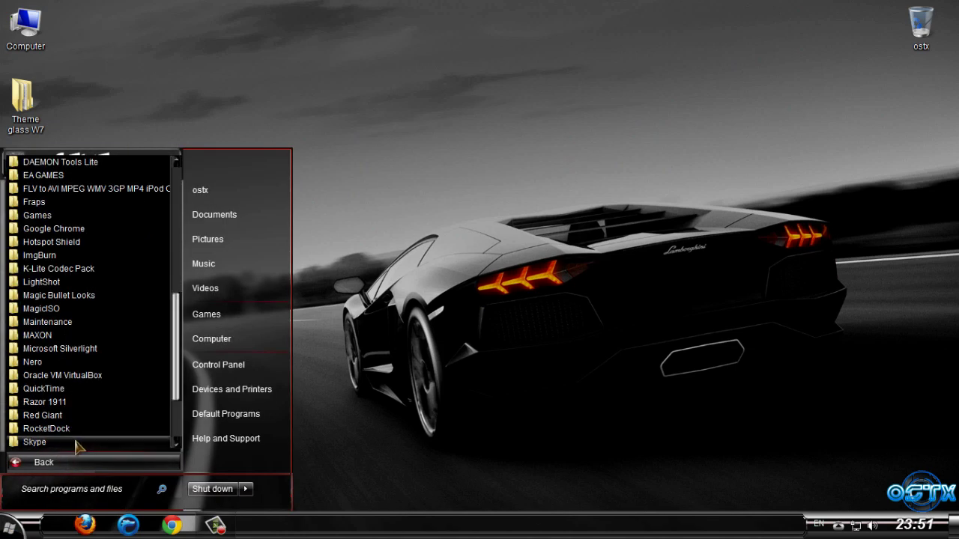
pyautogui.scroll(-1, 75, 446)
pyautogui.click(43, 443)
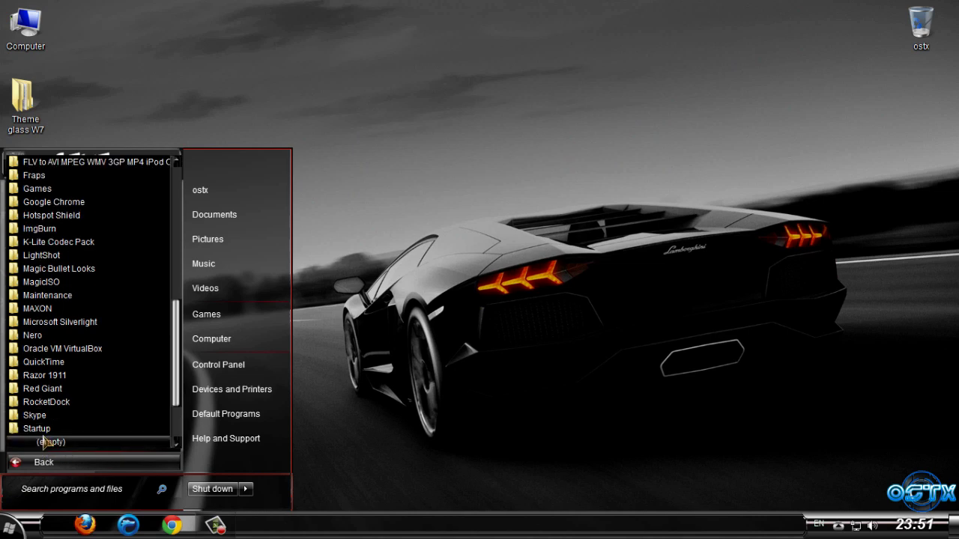
pyautogui.rightClick(44, 432)
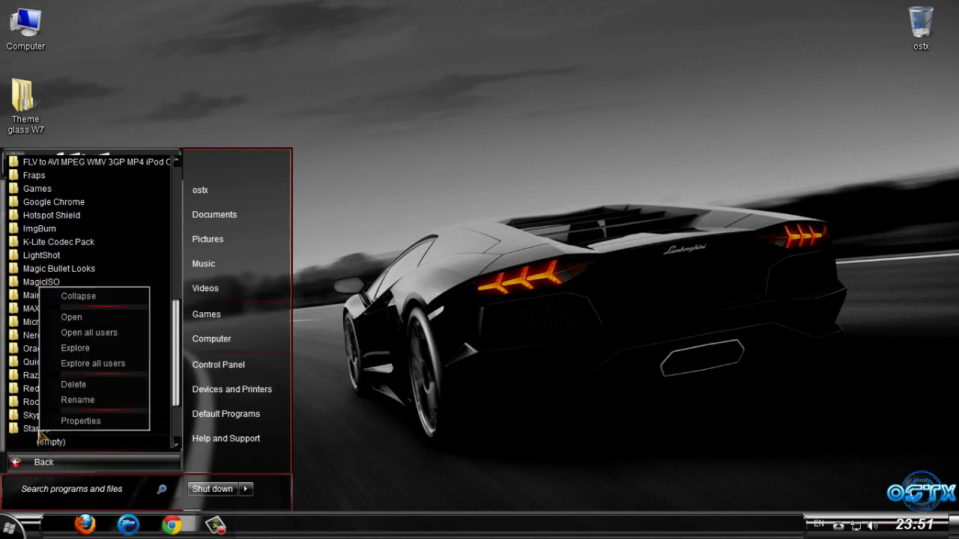
pyautogui.click(71, 317)
pyautogui.moveTo(199, 10); pyautogui.dragTo(294, 95)
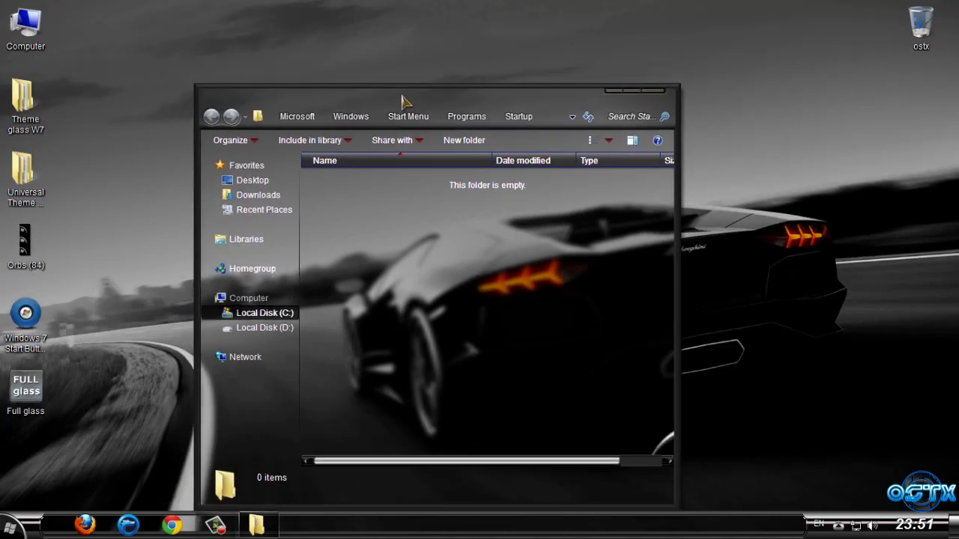
pyautogui.rightClick(36, 401)
pyautogui.click(90, 413)
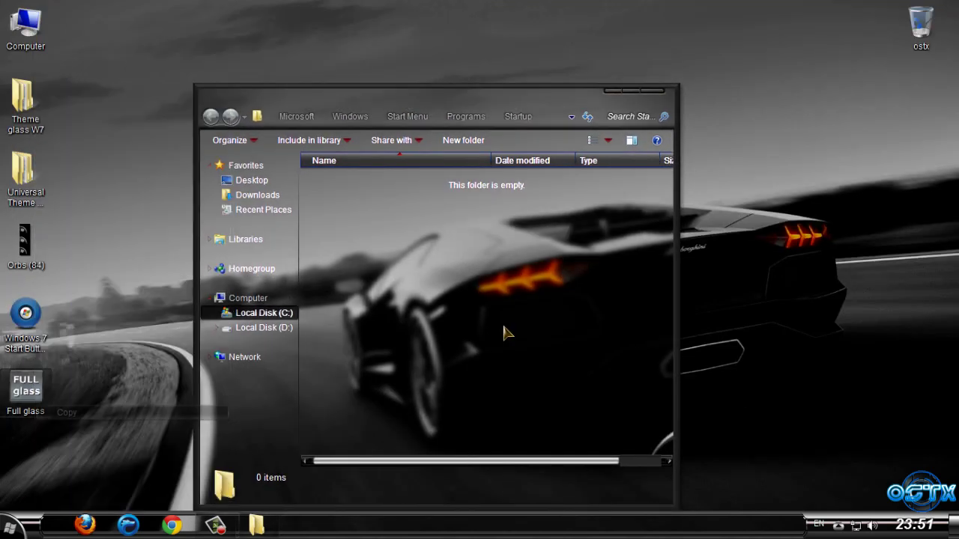
pyautogui.click(504, 332)
pyautogui.rightClick(439, 276)
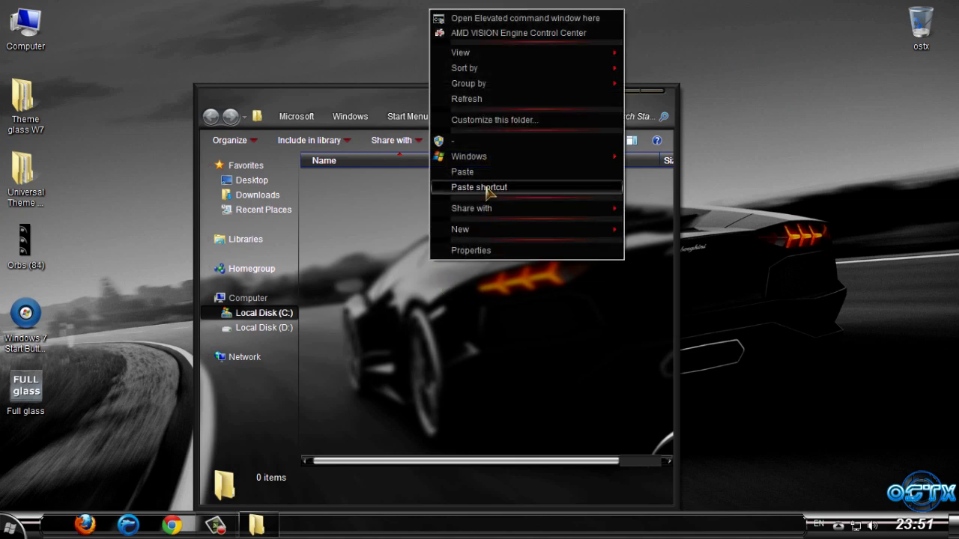
pyautogui.click(480, 175)
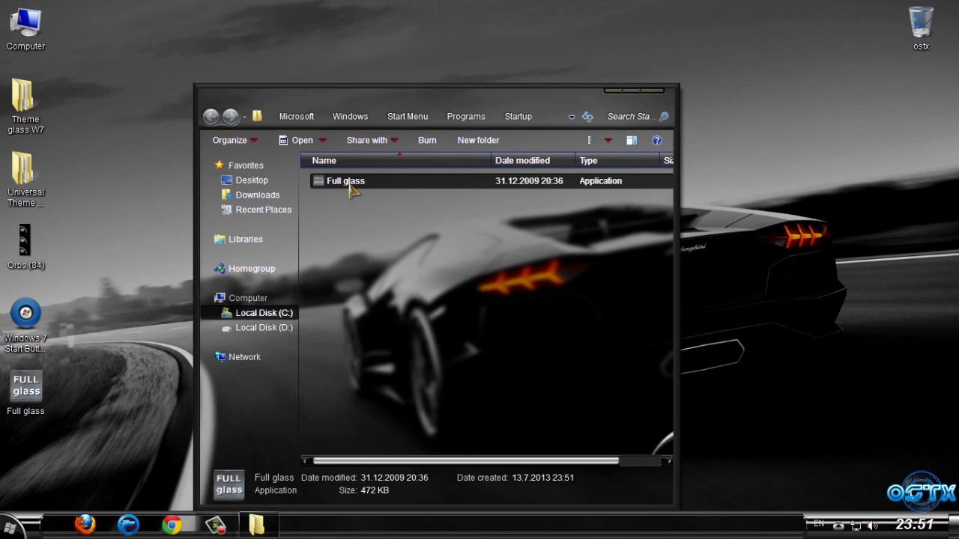
pyautogui.rightClick(352, 187)
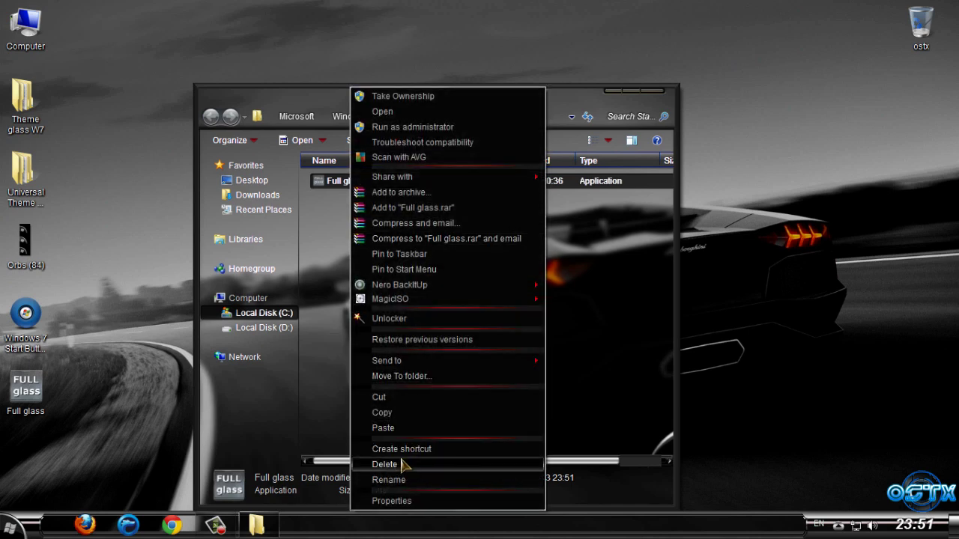
pyautogui.click(555, 317)
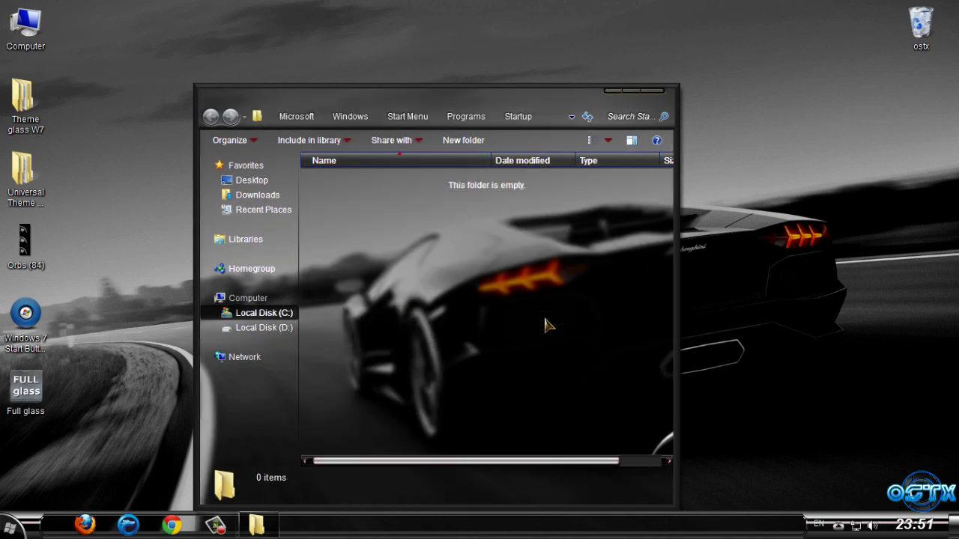
pyautogui.click(665, 92)
pyautogui.rightClick(417, 133)
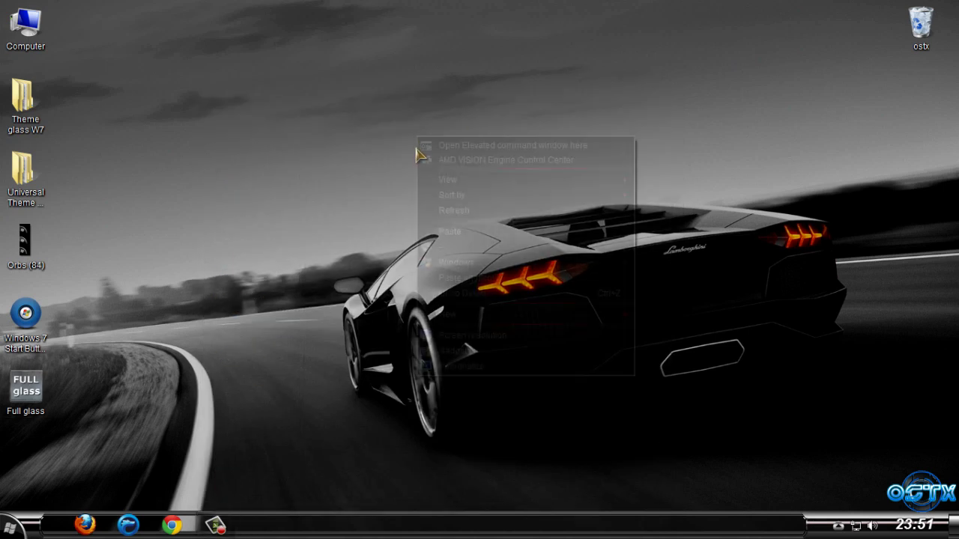
pyautogui.click(447, 210)
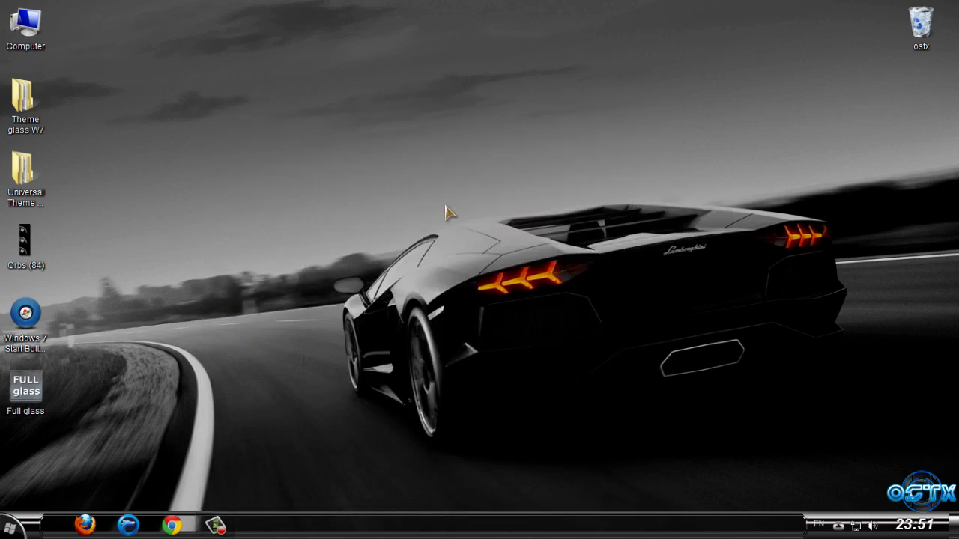